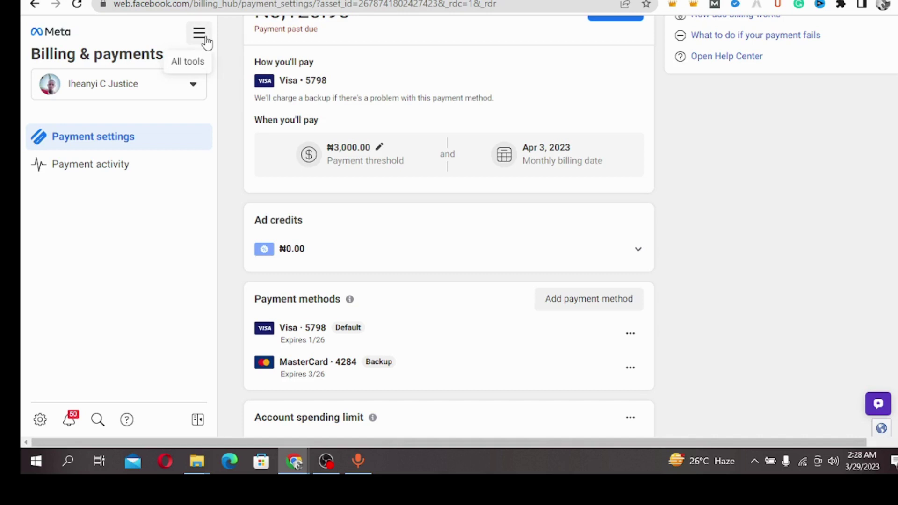
Step: Open Ads Manager for the ad account from the Billing & payments page
scroll(408, 223, down, 3)
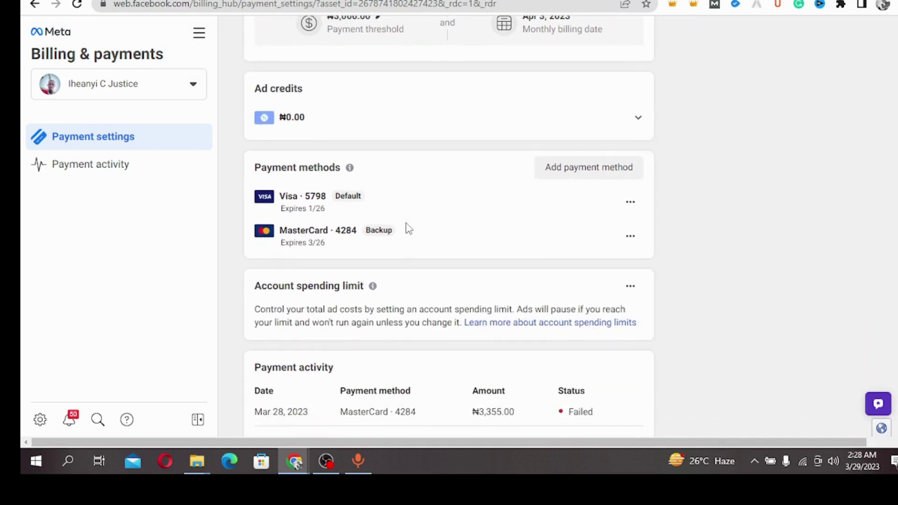
scroll(406, 227, down, 1)
scroll(406, 227, up, 7)
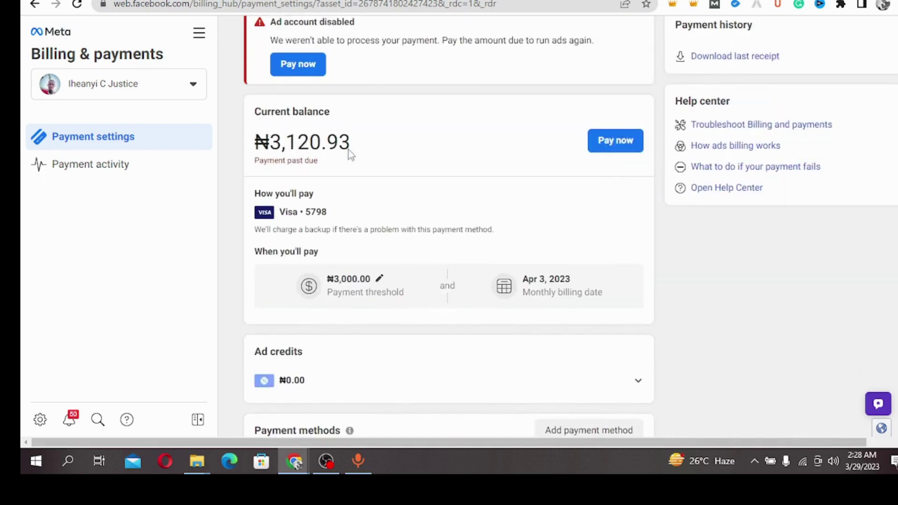
scroll(519, 116, down, 1)
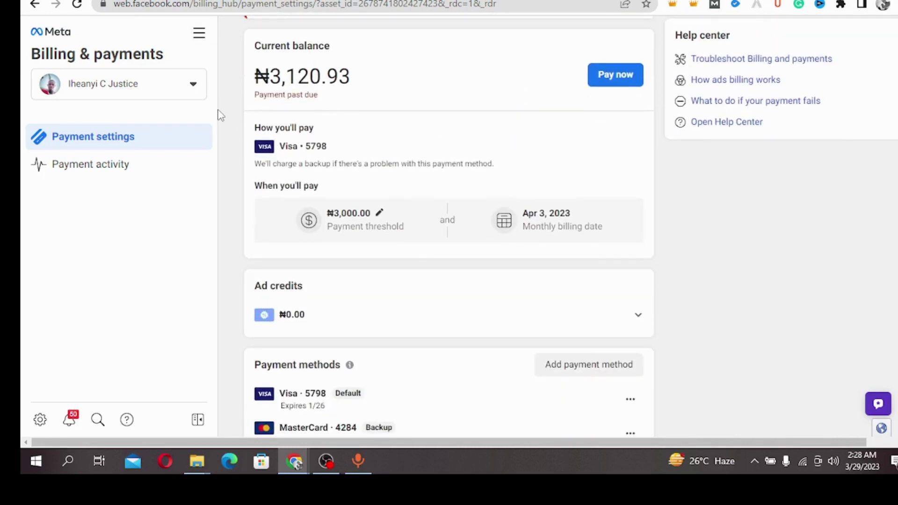
click(199, 34)
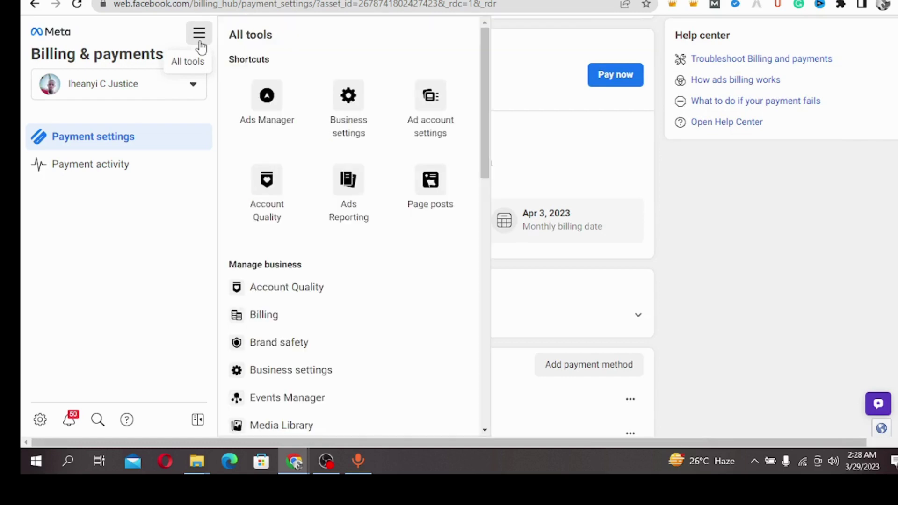
click(276, 106)
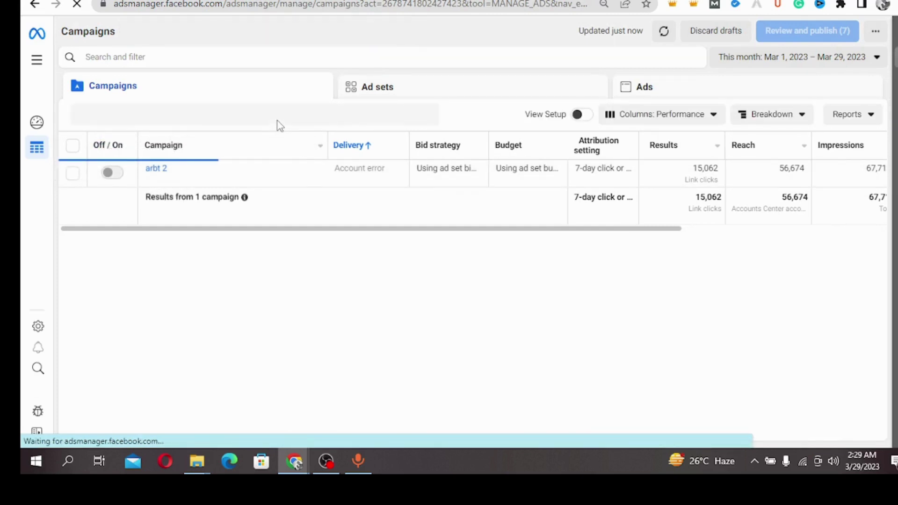
Step: Create a new campaign with Traffic as its objective
mouse_move(246, 178)
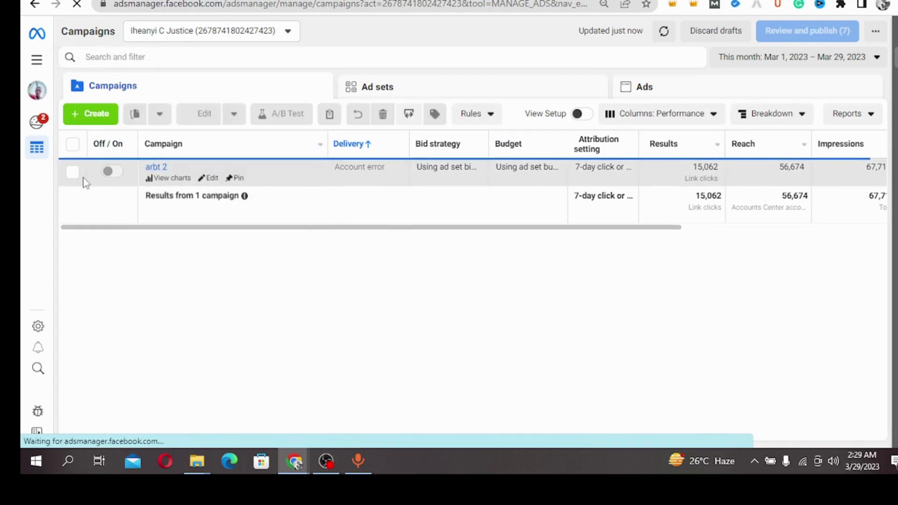
click(104, 117)
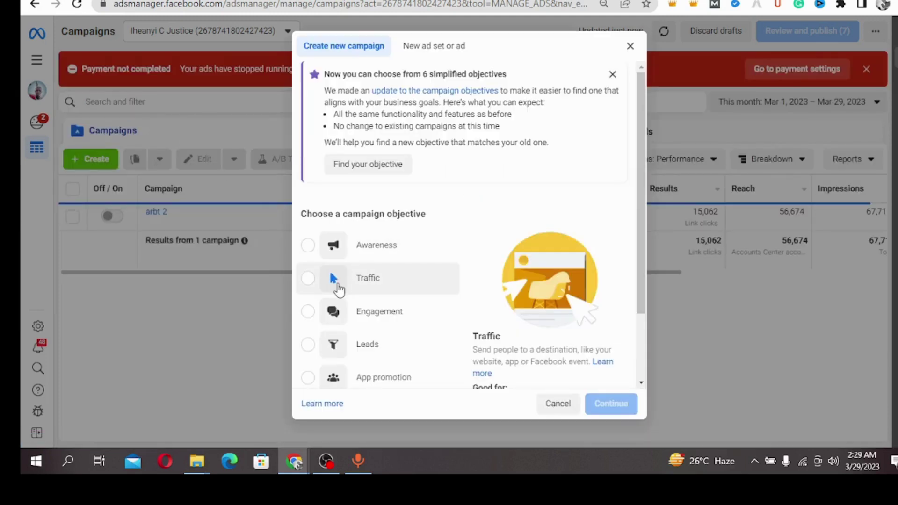
click(339, 289)
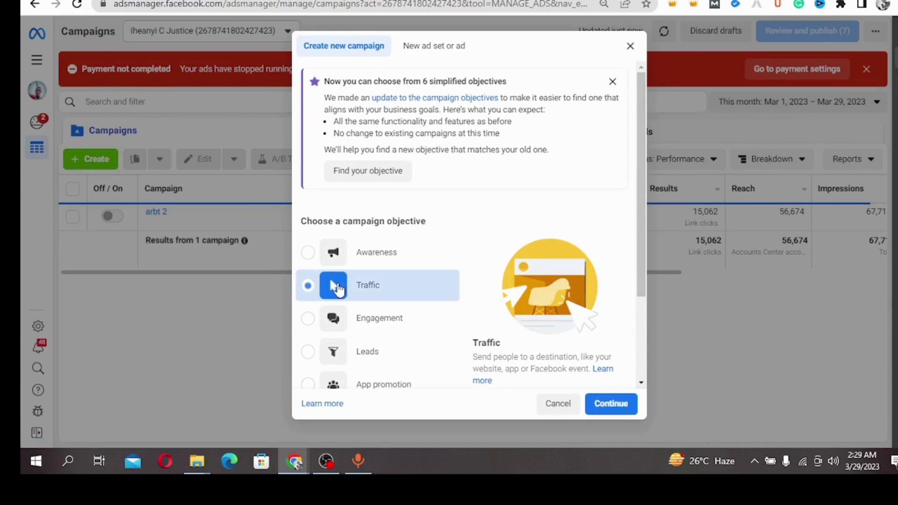
click(617, 408)
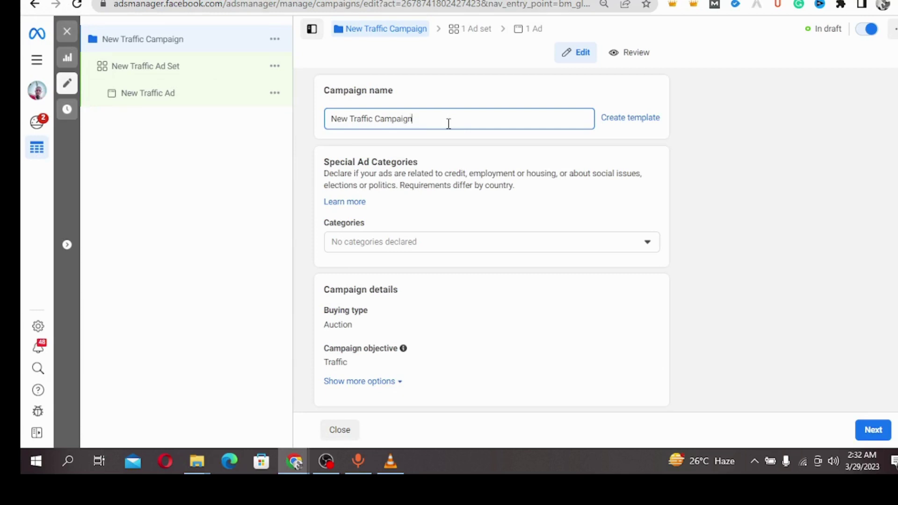
Step: Review the new traffic campaign's name and details, keep its default settings, and continue to the ad set
drag(429, 116, 394, 119)
scroll(473, 198, down, 3)
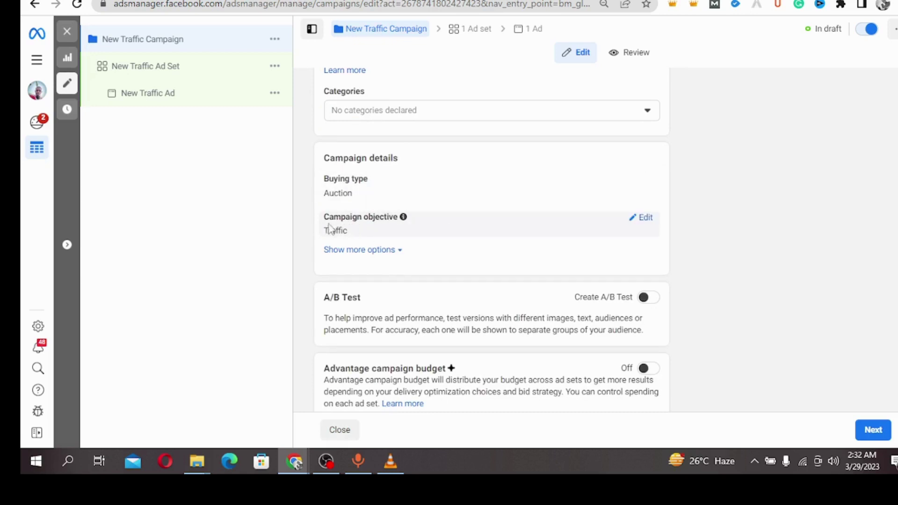
scroll(445, 344, down, 1)
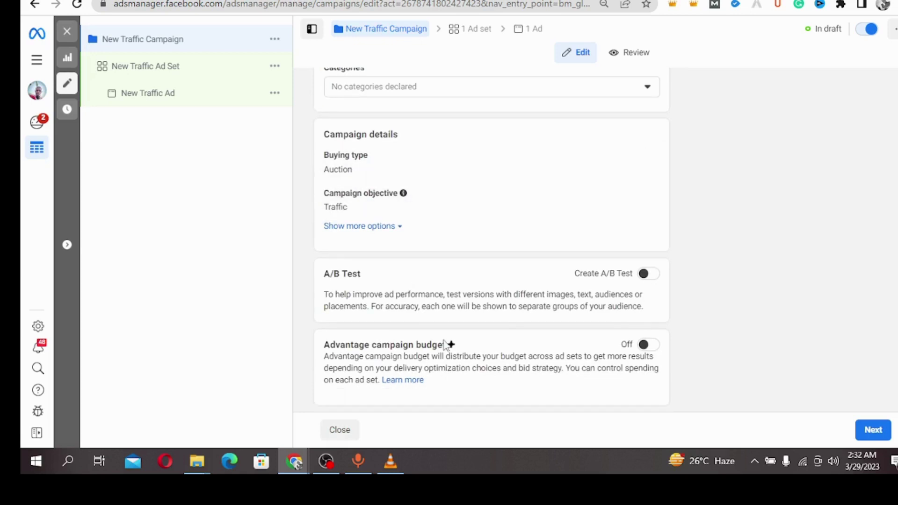
click(865, 436)
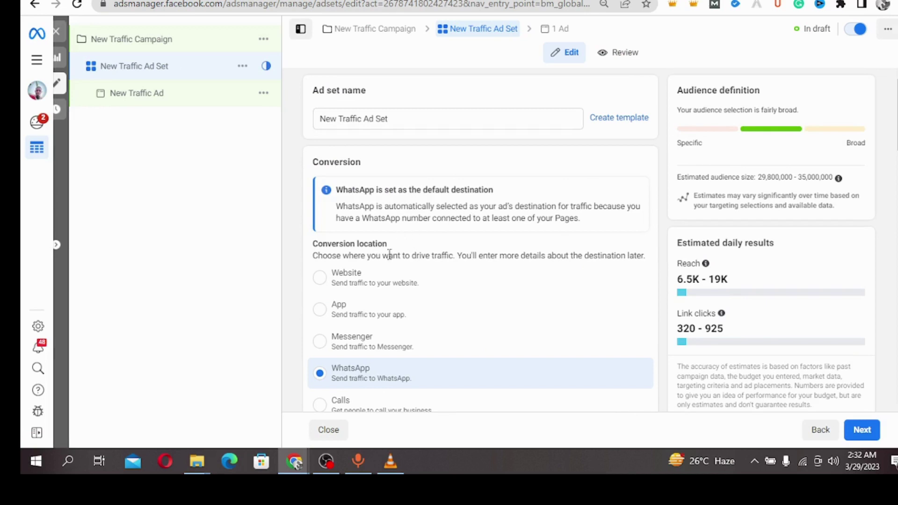
Step: Set the ad set's conversion location to Website
scroll(387, 252, down, 2)
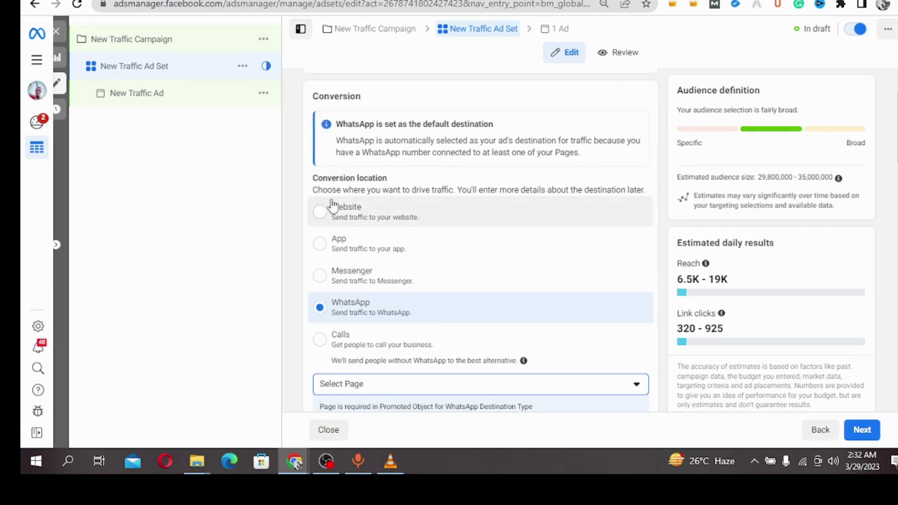
scroll(333, 208, up, 1)
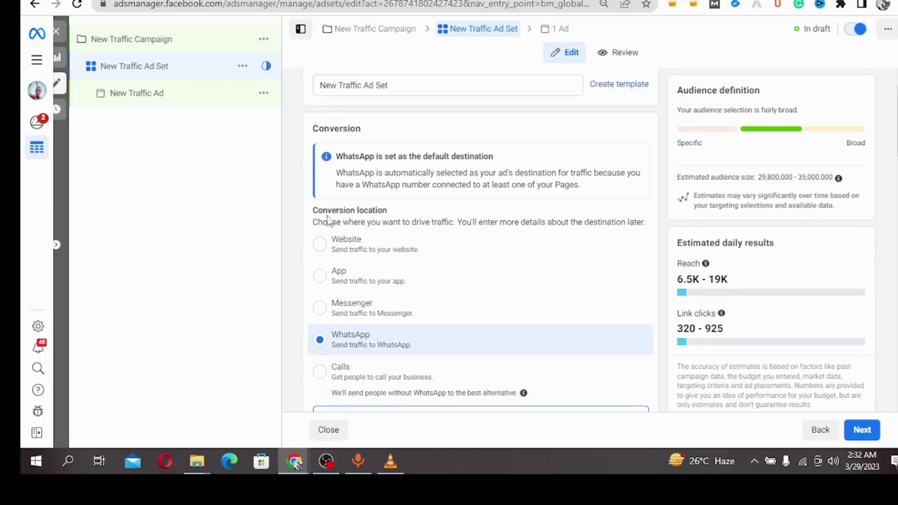
scroll(325, 271, down, 1)
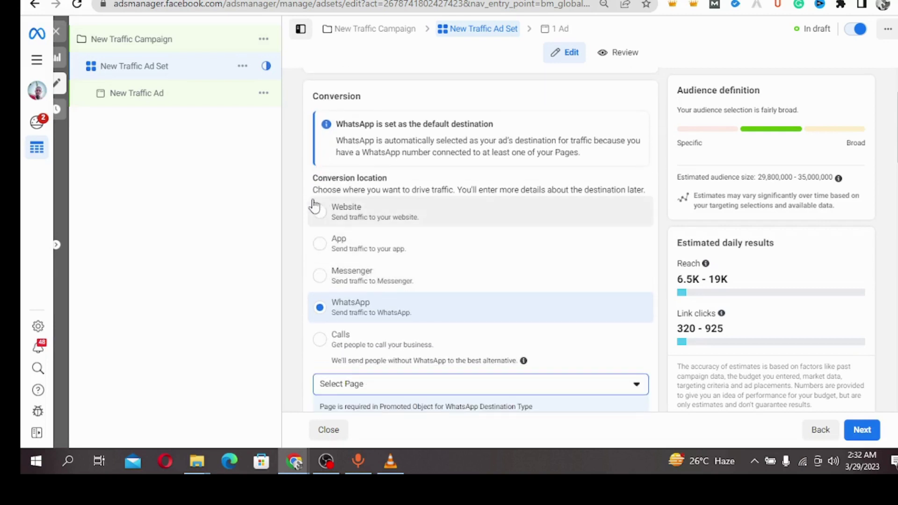
click(330, 221)
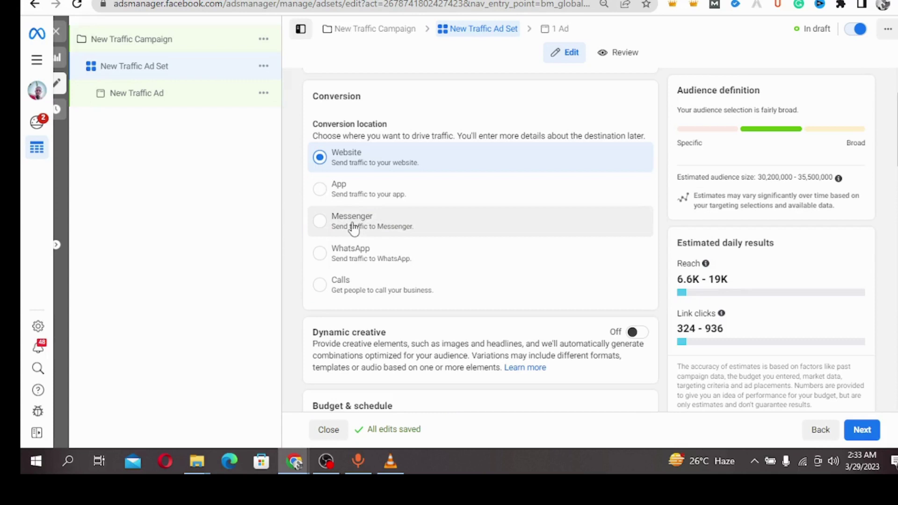
Step: Set the ad set's daily budget to 500 NGN
scroll(373, 241, down, 4)
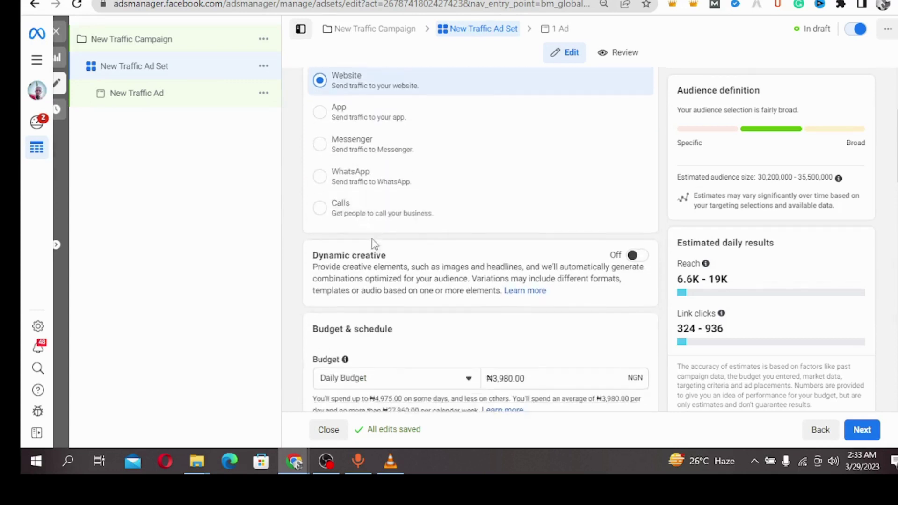
scroll(367, 248, down, 4)
scroll(398, 140, up, 1)
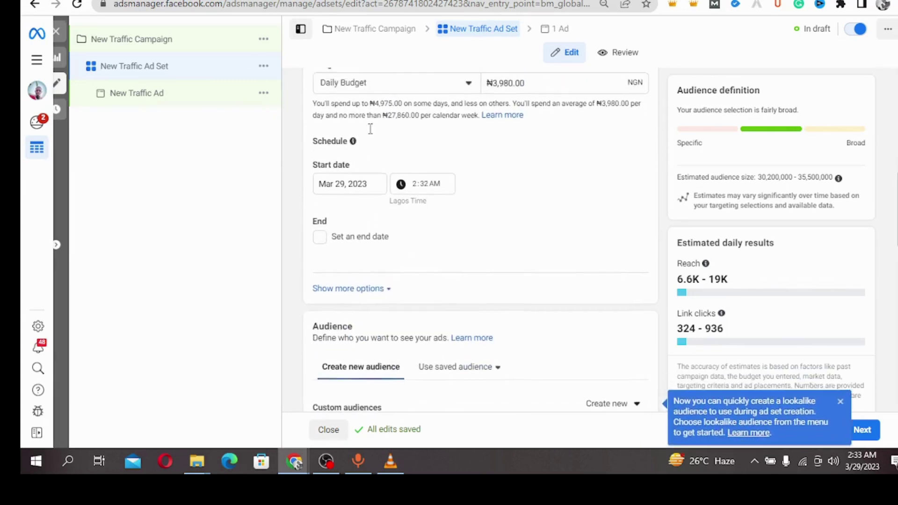
scroll(398, 150, up, 3)
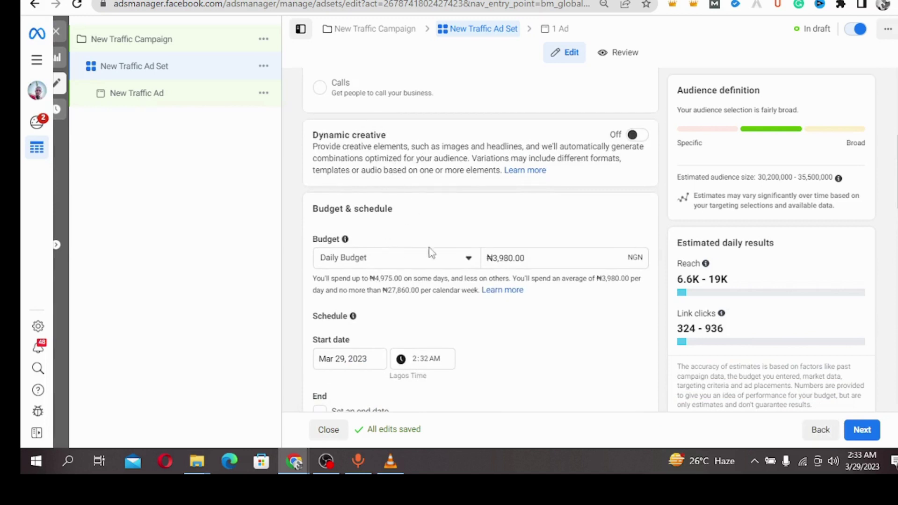
click(527, 258)
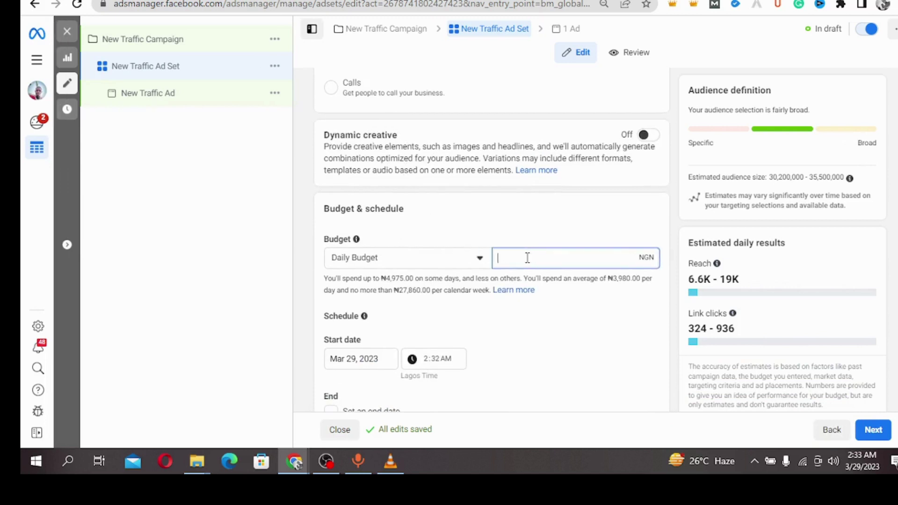
text(500)
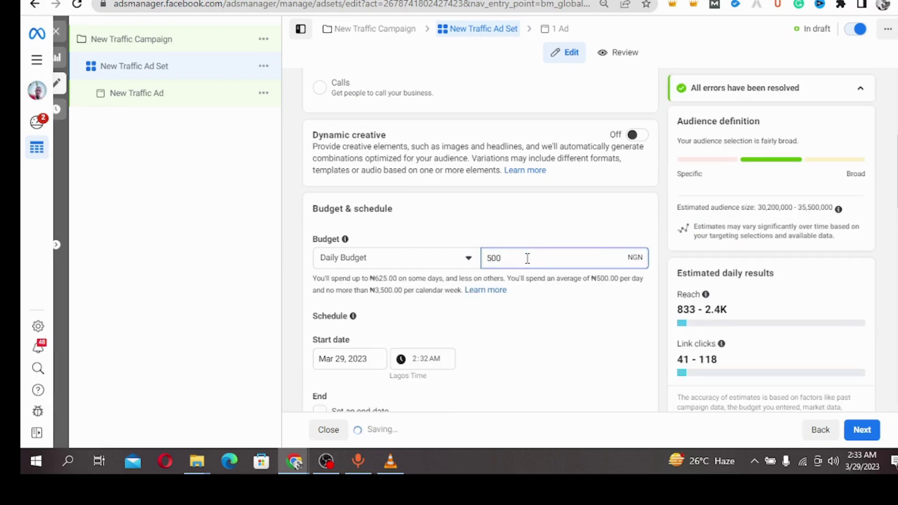
Step: Search the existing custom audiences for "nigeria"
scroll(412, 336, down, 2)
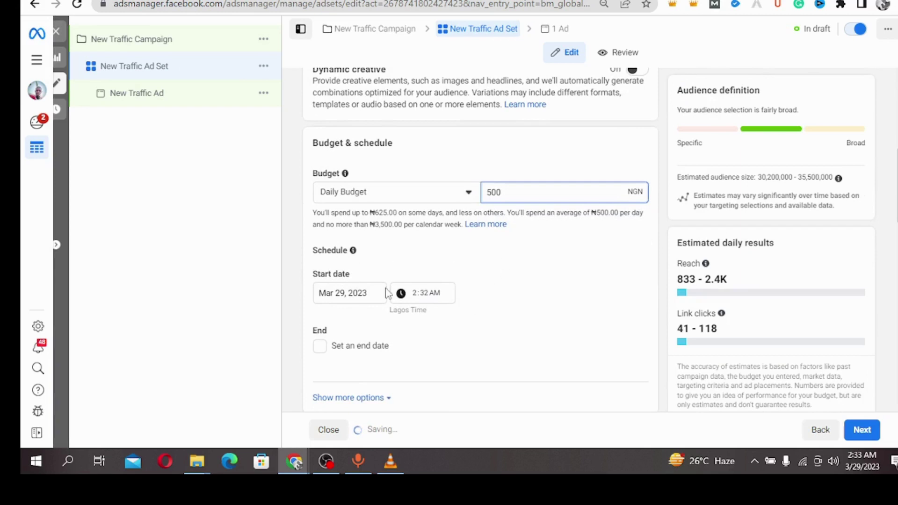
scroll(381, 281, down, 2)
scroll(367, 262, down, 3)
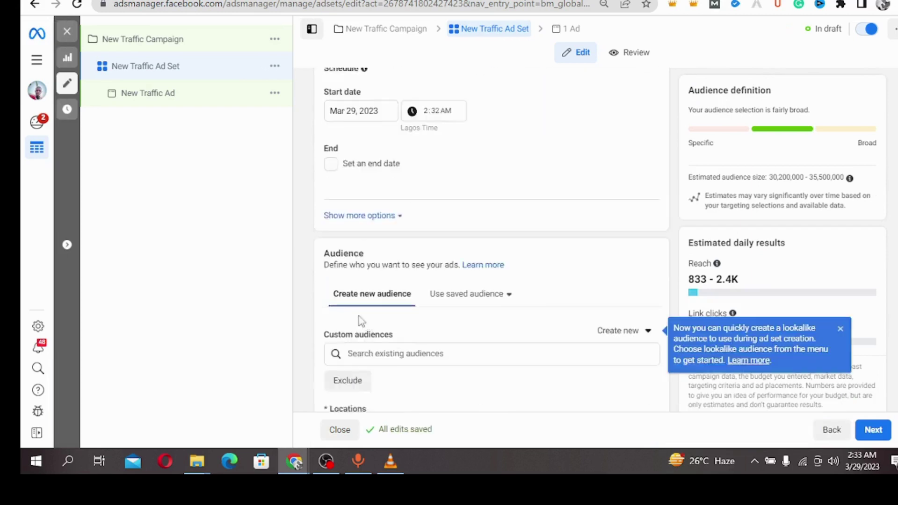
scroll(386, 277, down, 2)
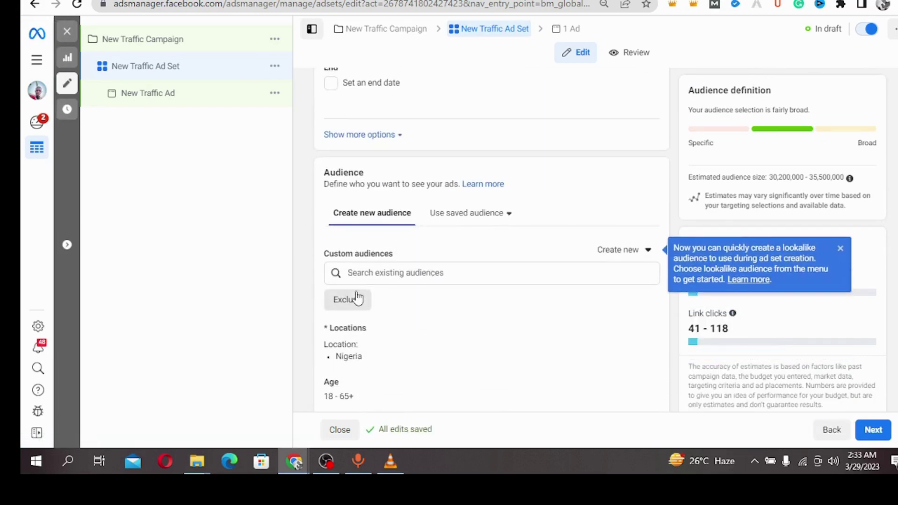
scroll(385, 278, down, 2)
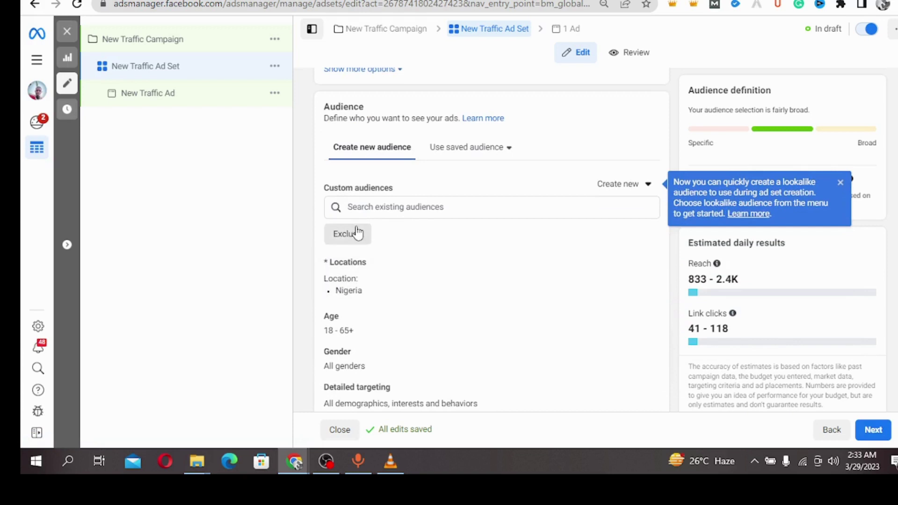
click(408, 209)
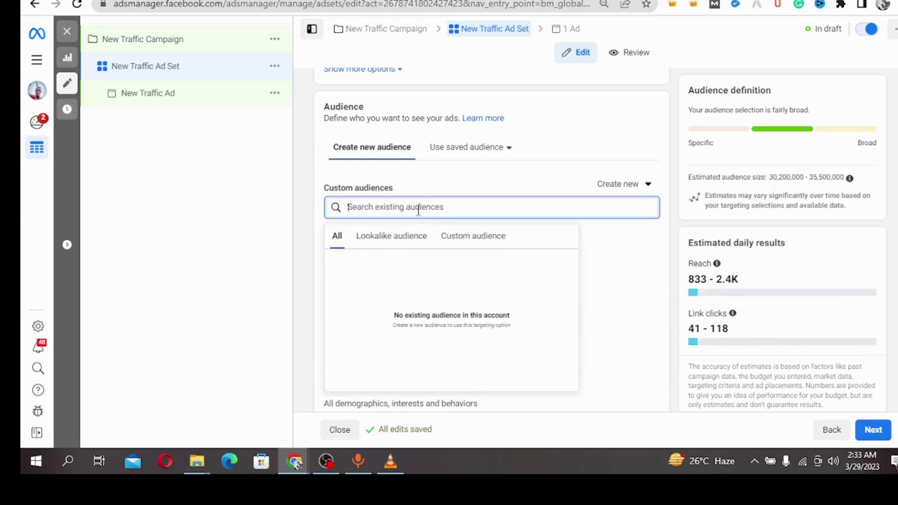
text(d)
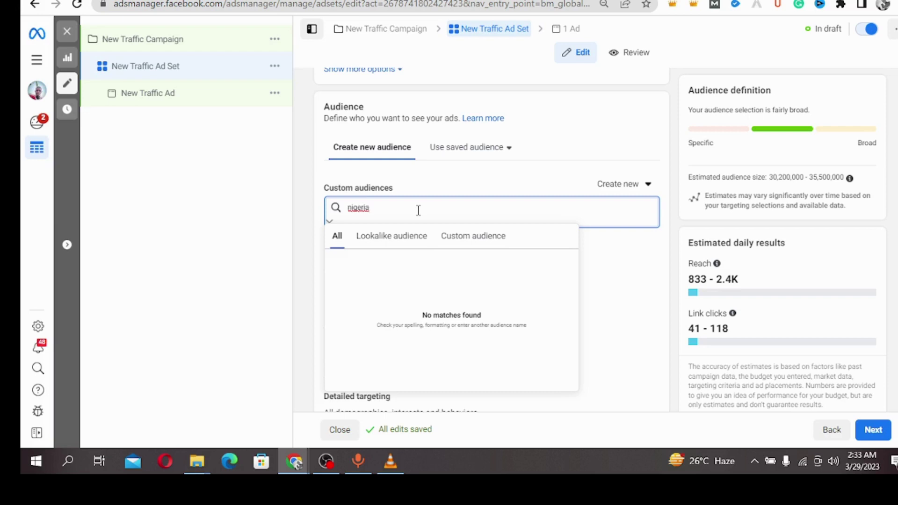
key(Return)
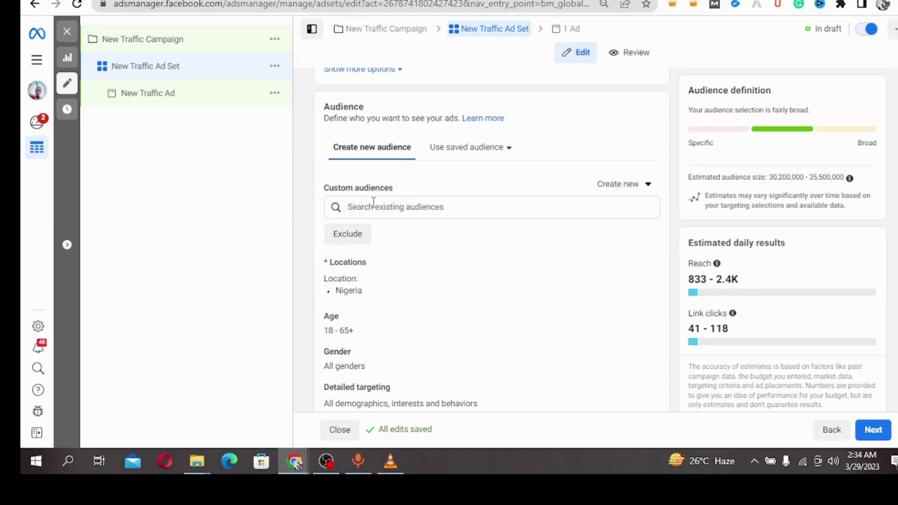
Step: Restrict the new audience's gender to Men
scroll(373, 206, down, 1)
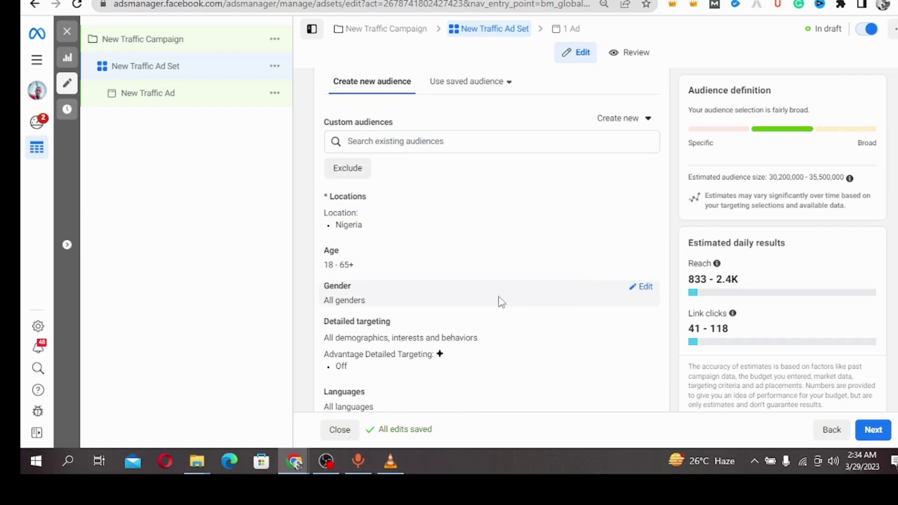
click(644, 291)
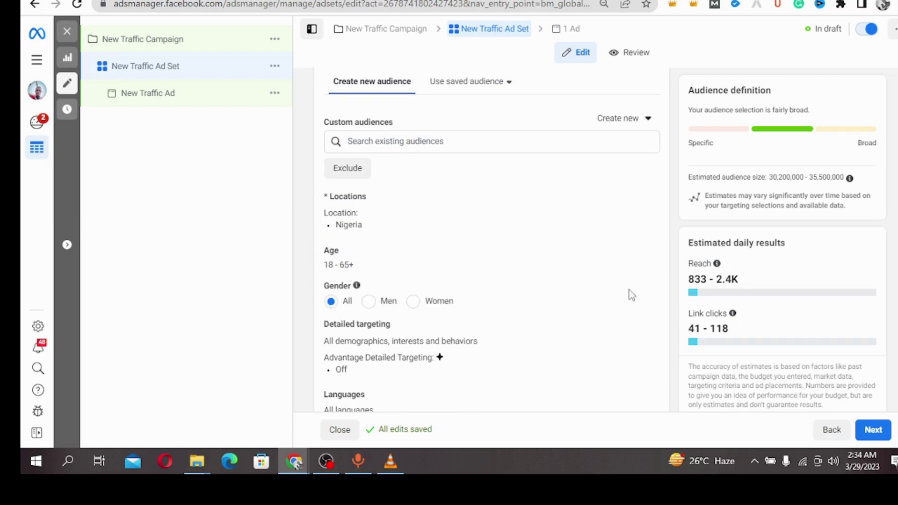
click(369, 302)
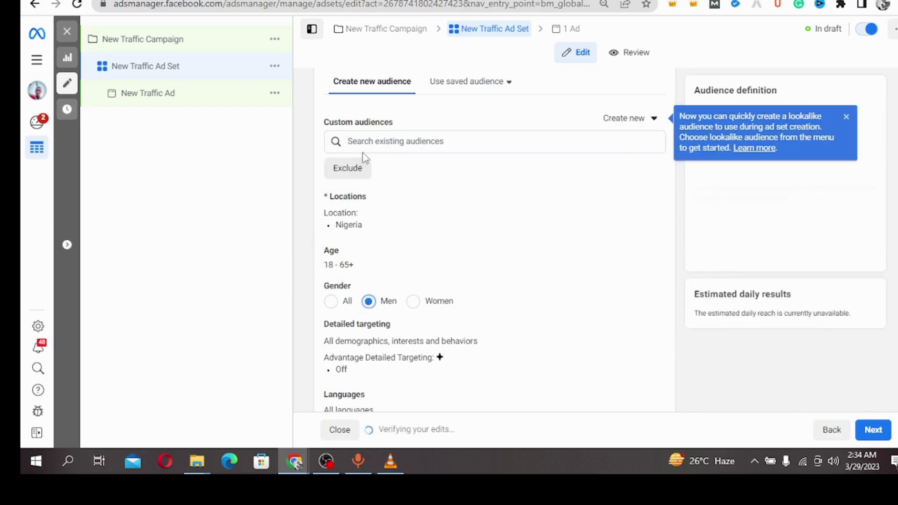
click(454, 141)
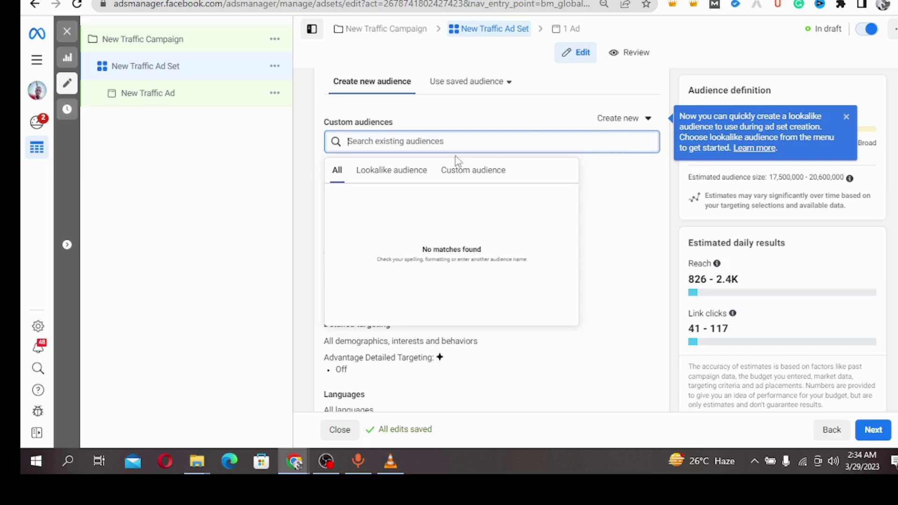
click(299, 181)
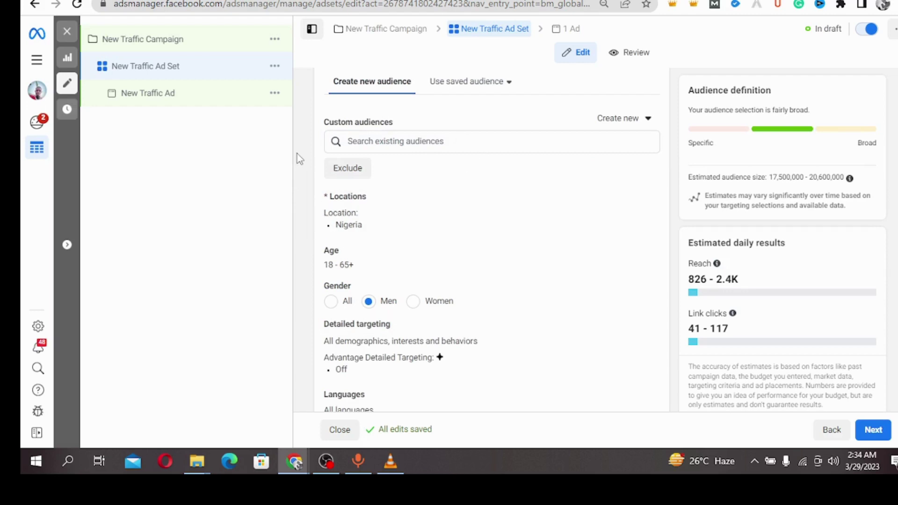
scroll(477, 186, down, 4)
scroll(349, 177, up, 1)
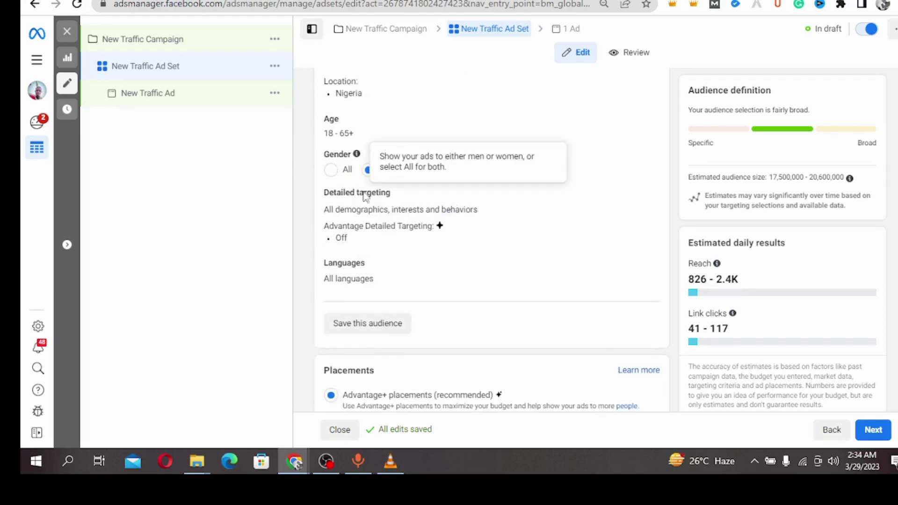
scroll(362, 225, down, 1)
scroll(330, 140, up, 1)
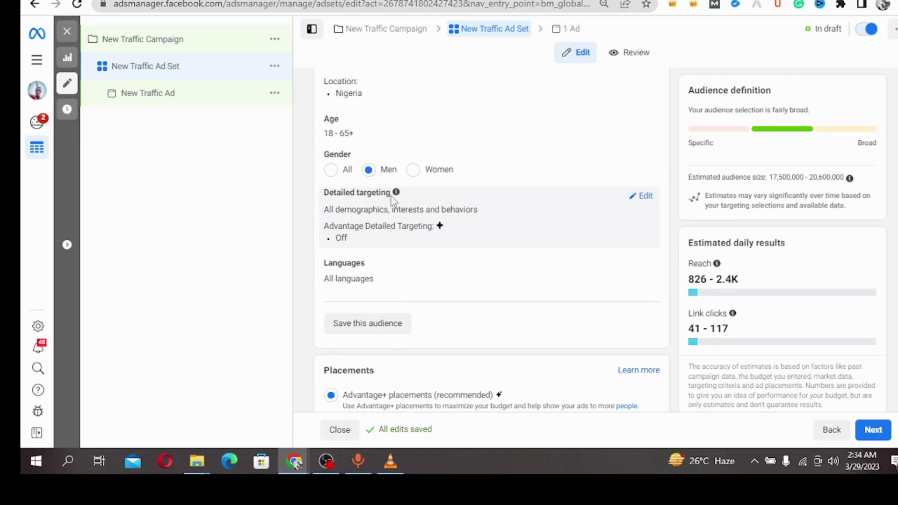
Step: Switch the ad set to manual placements and exclude Instagram from the platforms, keeping Facebook, Audience network and Messenger
mouse_move(391, 196)
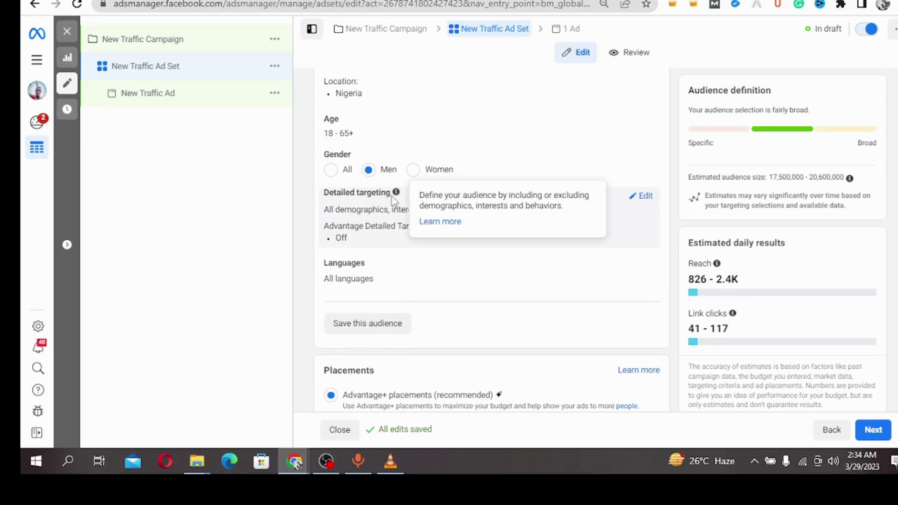
scroll(370, 272, down, 1)
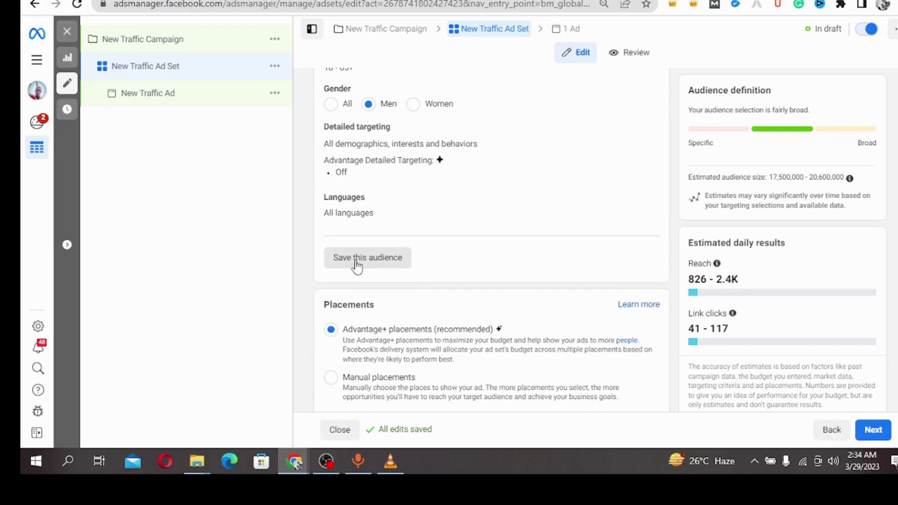
scroll(355, 267, down, 1)
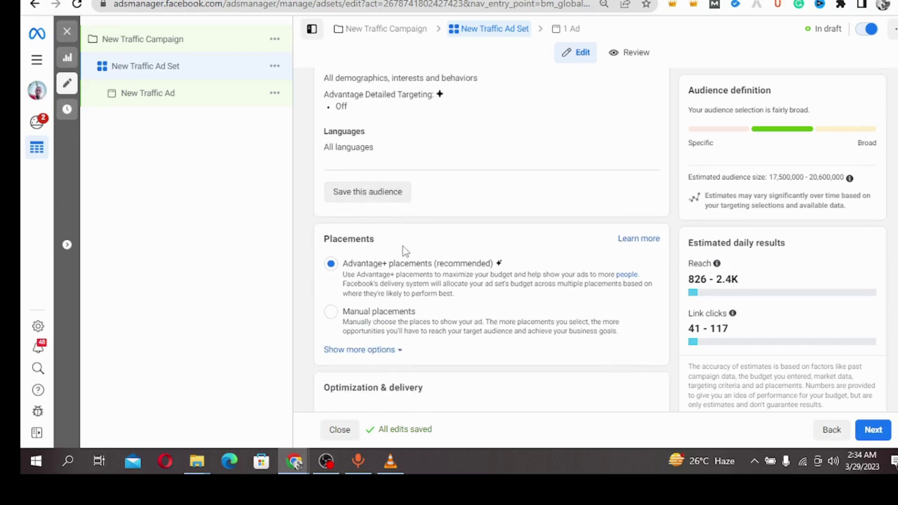
scroll(407, 254, down, 1)
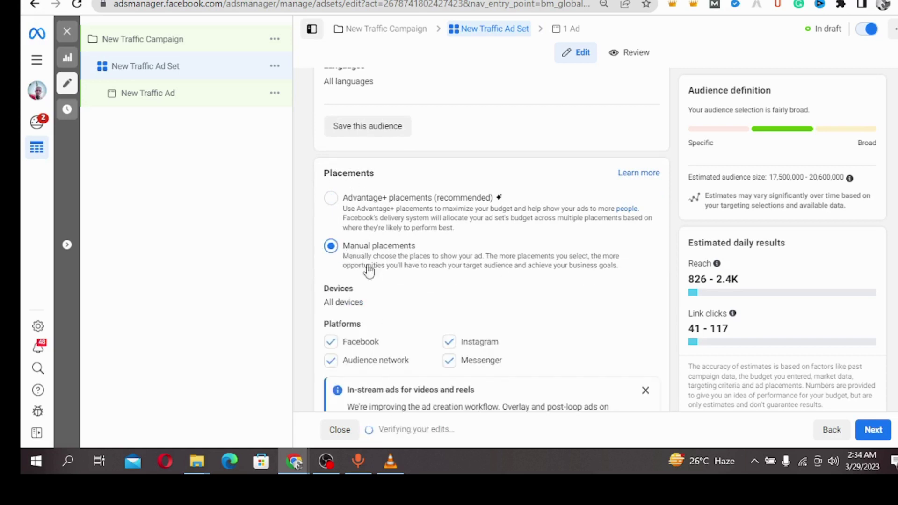
scroll(368, 269, down, 1)
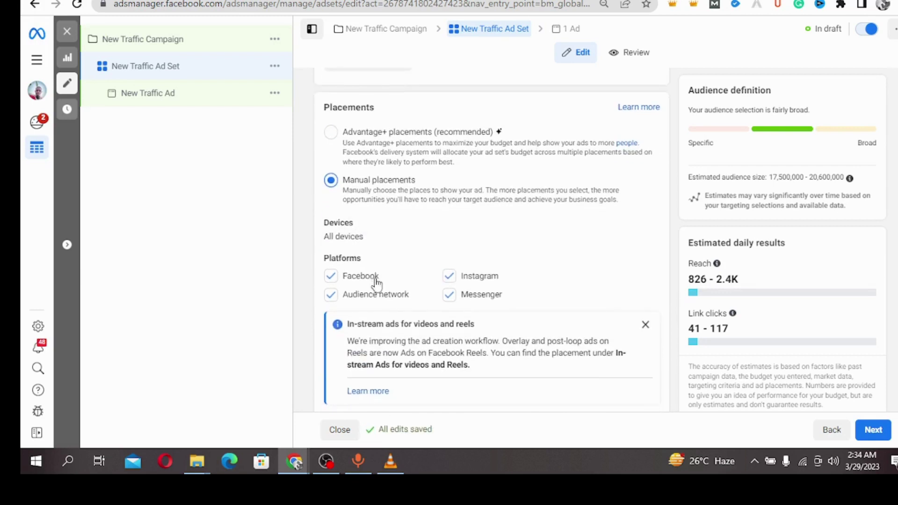
click(450, 280)
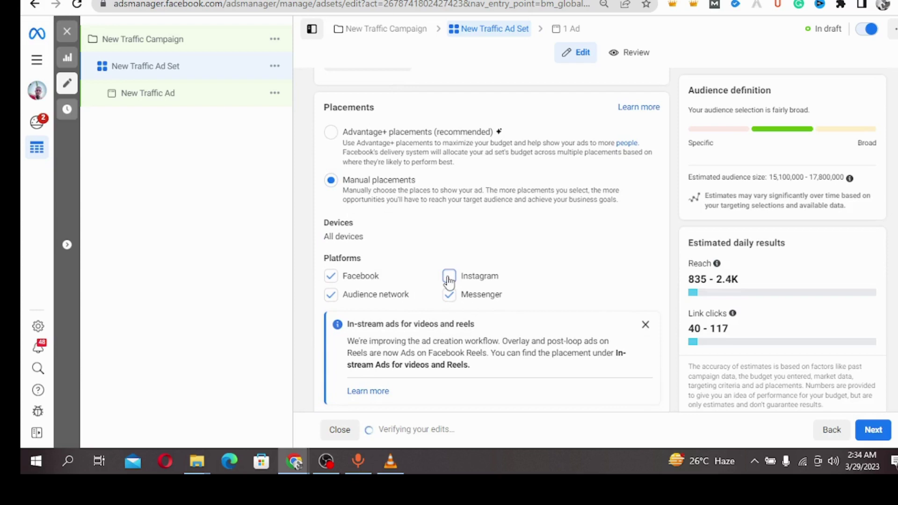
click(331, 296)
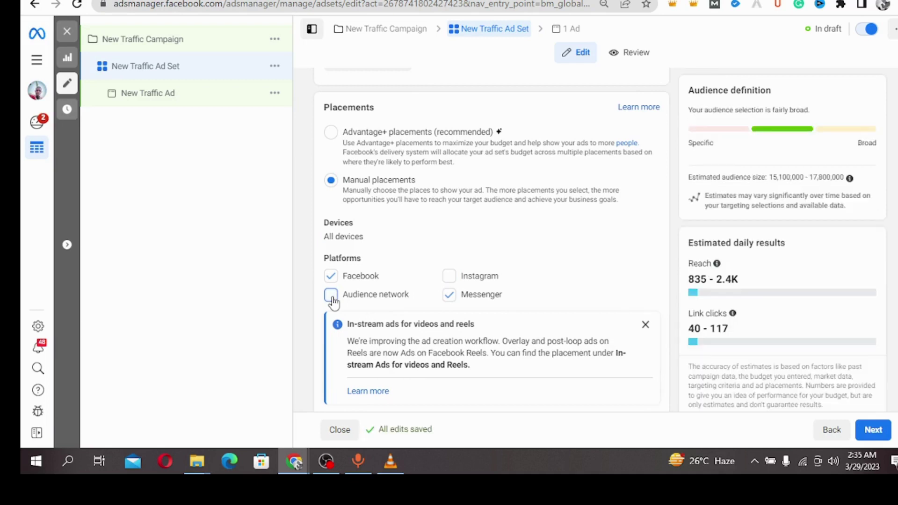
click(332, 296)
Step: Examine the individual manual placements and the available optimization options for ad delivery, leaving the selection on Link clicks
scroll(407, 271, down, 1)
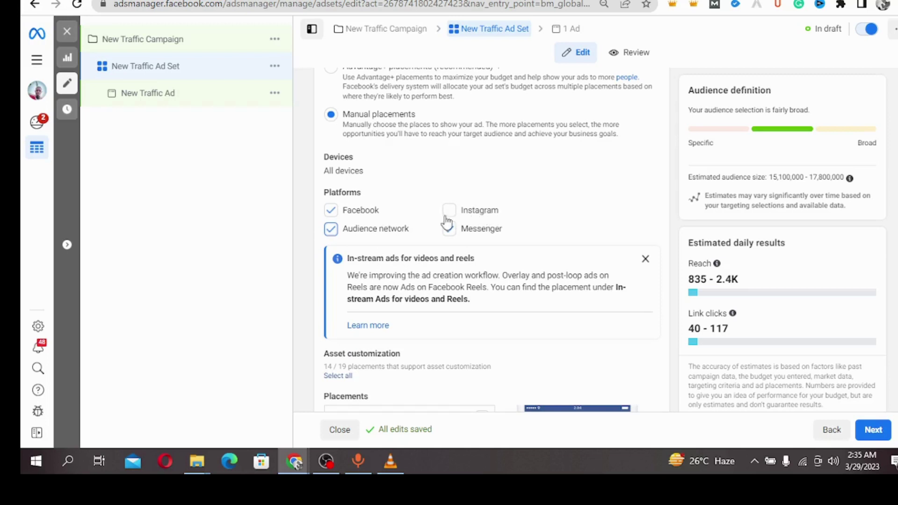
scroll(431, 220, down, 3)
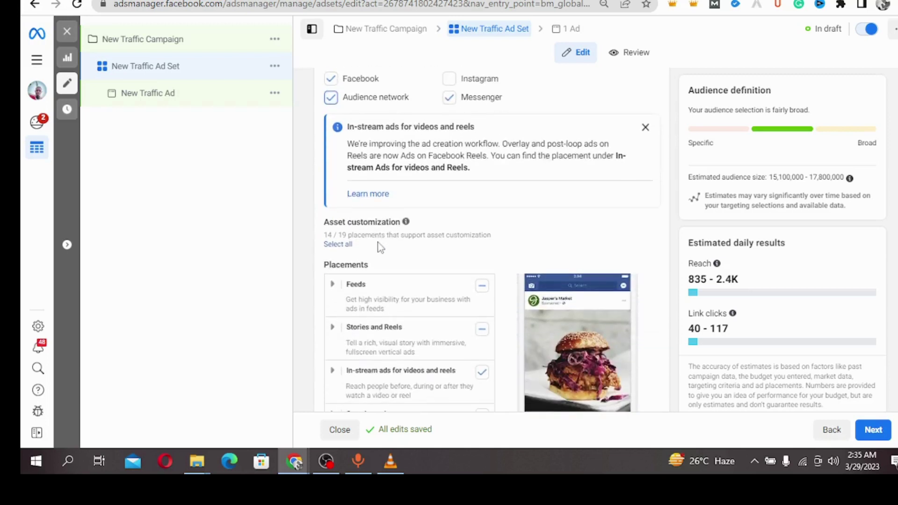
scroll(400, 283, down, 1)
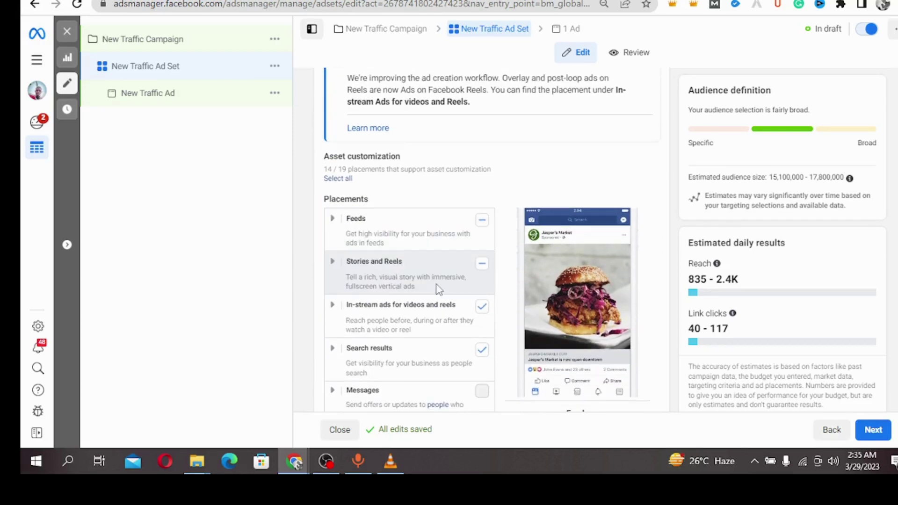
scroll(437, 289, down, 4)
scroll(381, 295, down, 3)
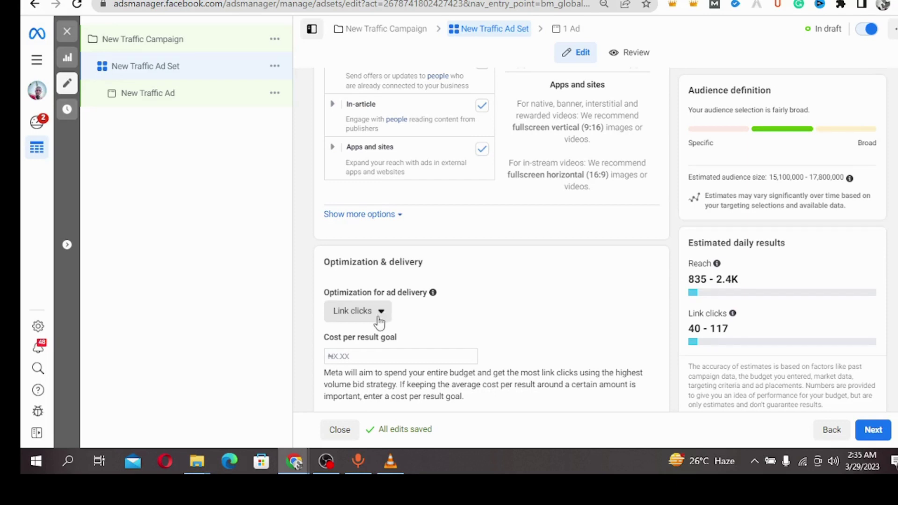
click(383, 314)
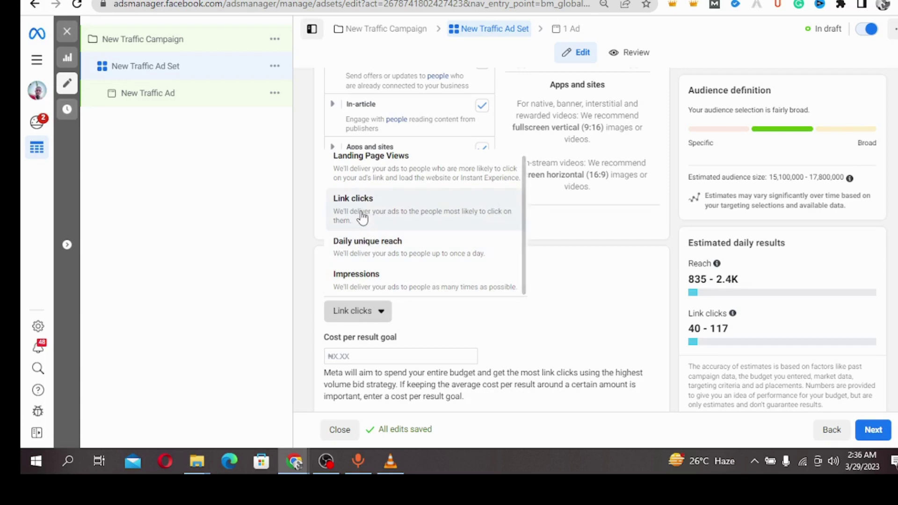
click(392, 313)
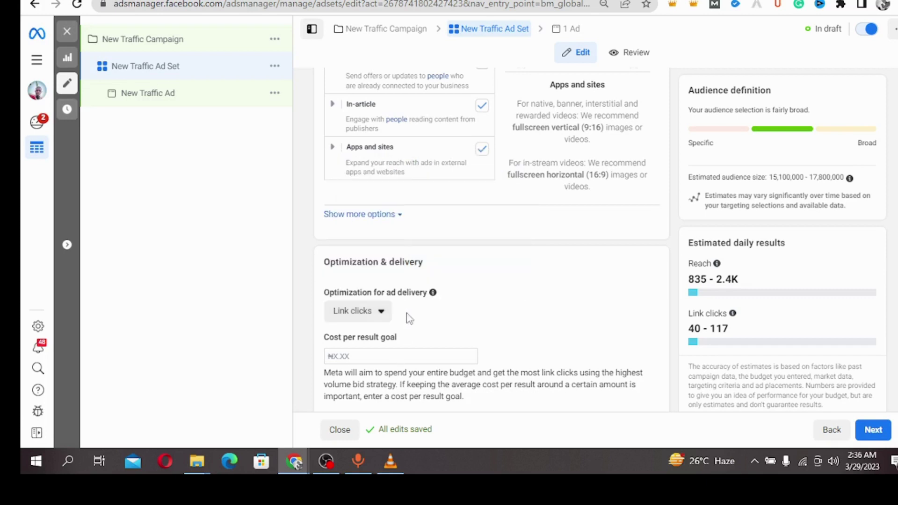
scroll(377, 328, down, 1)
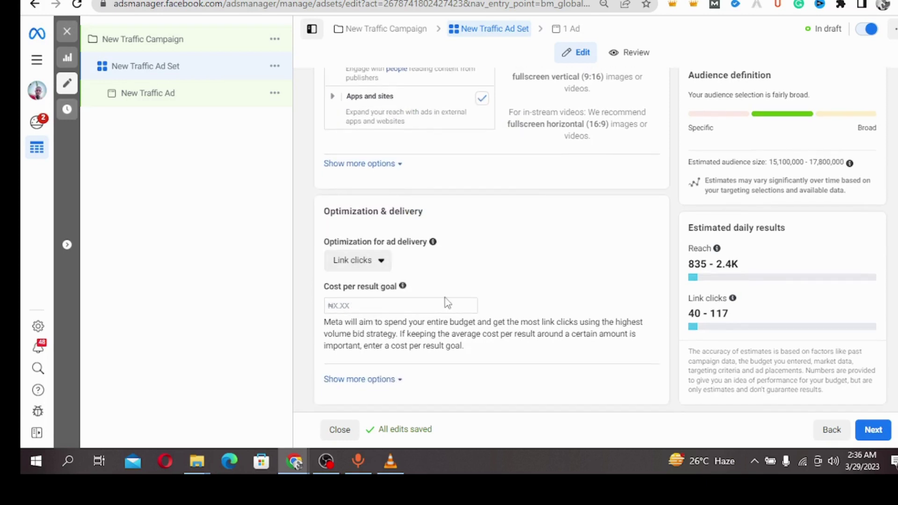
Step: Review the whole ad set from conversion location, budget and schedule through audience and placements to optimization and delivery
scroll(607, 313, up, 6)
scroll(705, 239, up, 10)
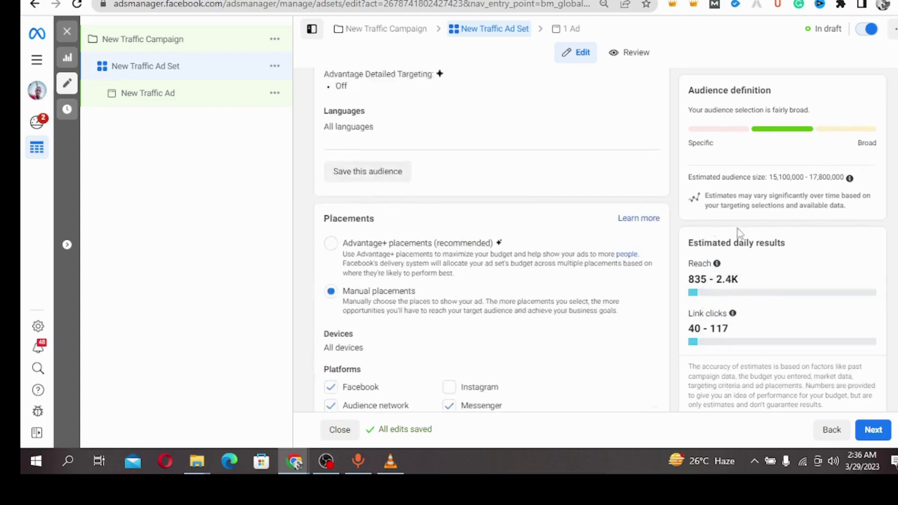
scroll(437, 213, up, 7)
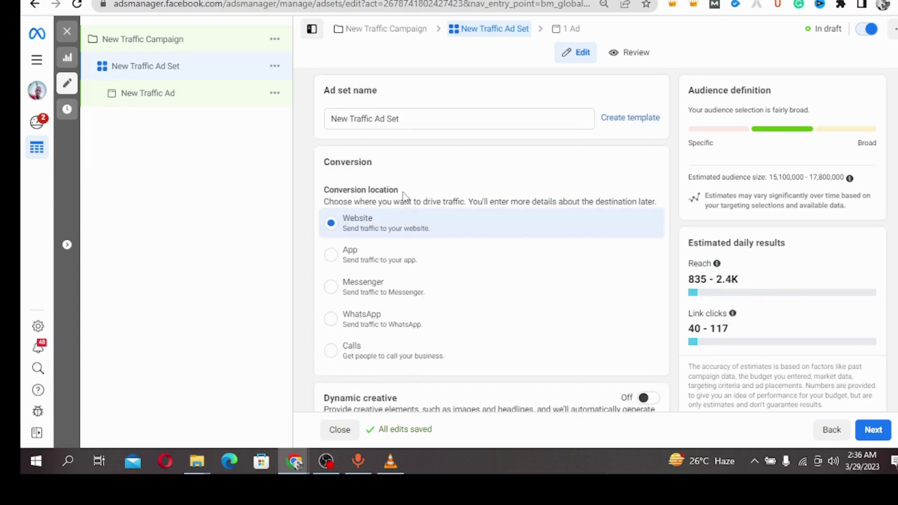
scroll(400, 147, down, 1)
scroll(401, 150, down, 6)
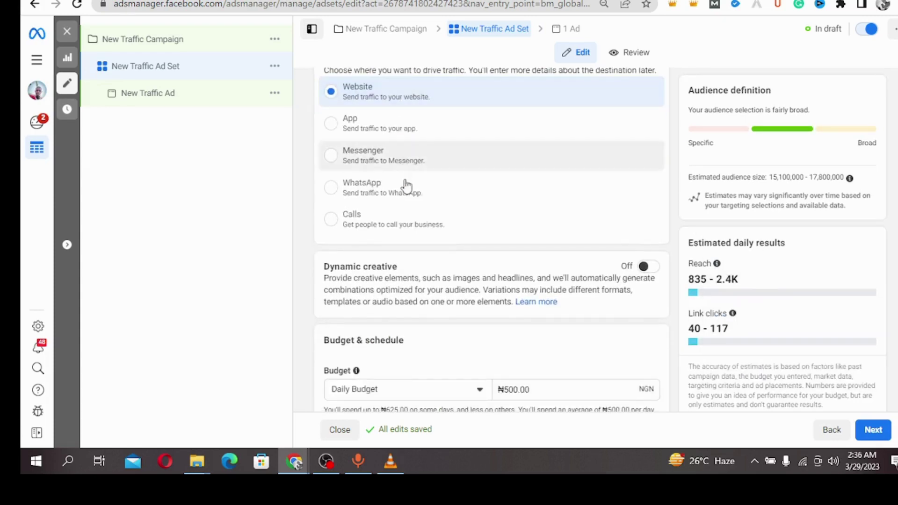
scroll(392, 235, down, 6)
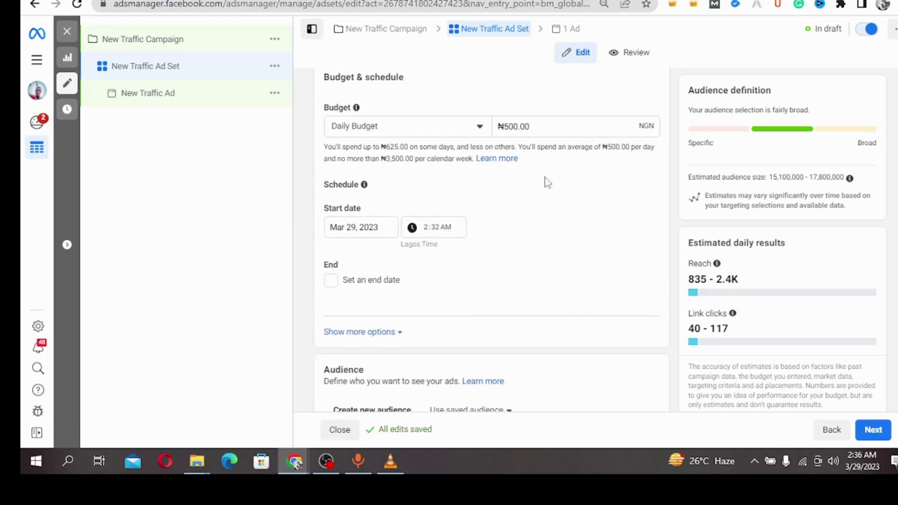
scroll(531, 160, up, 5)
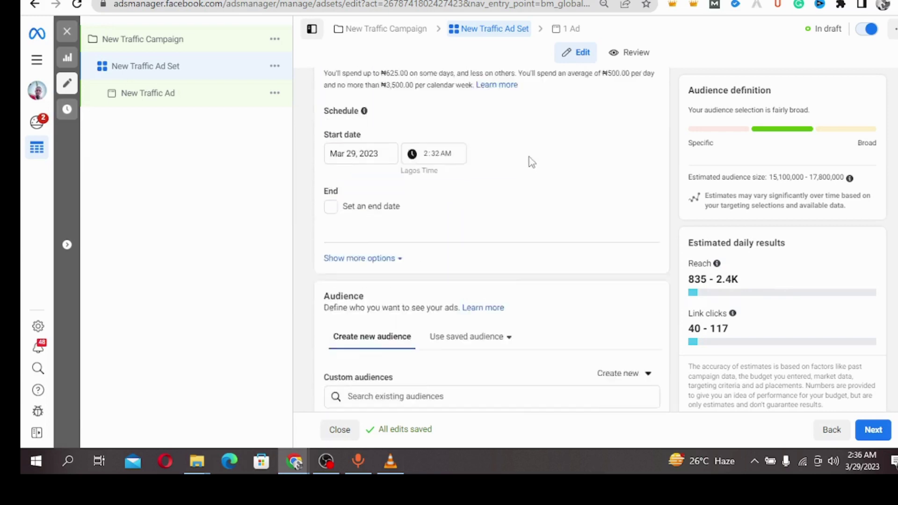
scroll(370, 198, down, 1)
scroll(370, 198, down, 5)
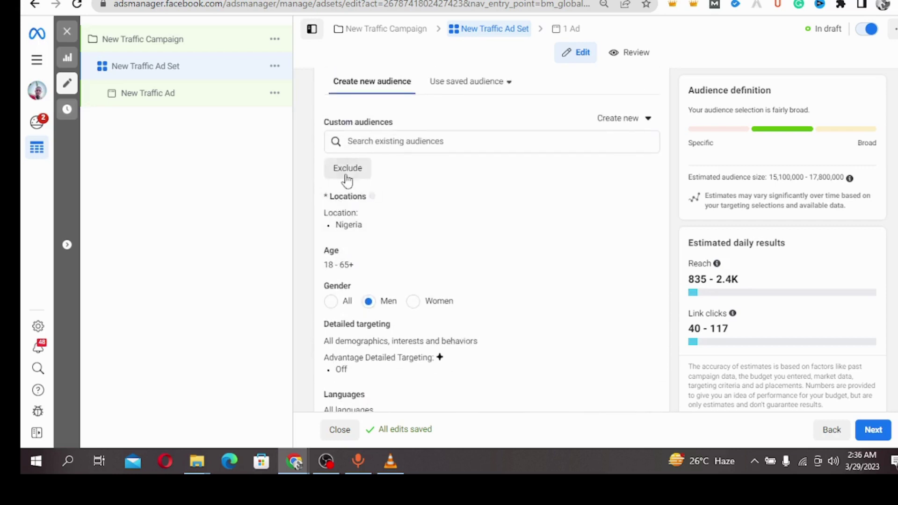
scroll(364, 240, down, 1)
scroll(365, 241, down, 2)
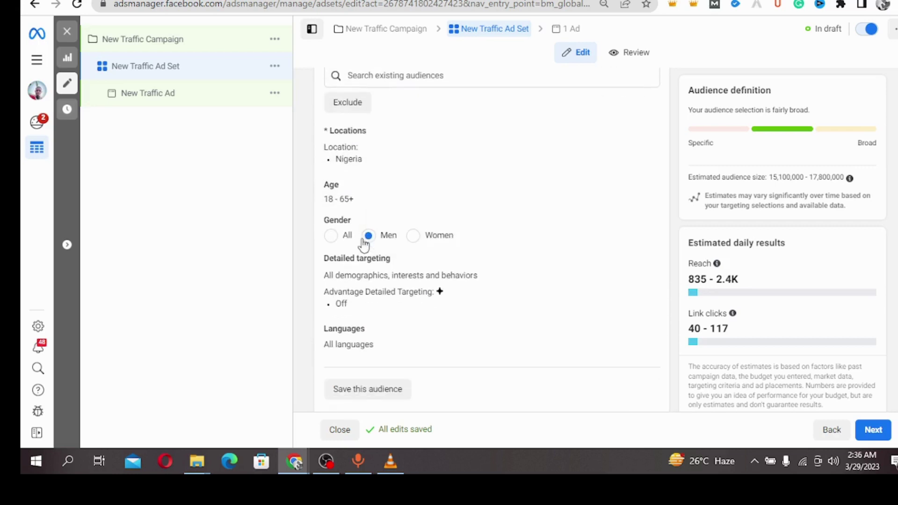
scroll(367, 237, down, 2)
scroll(382, 223, down, 4)
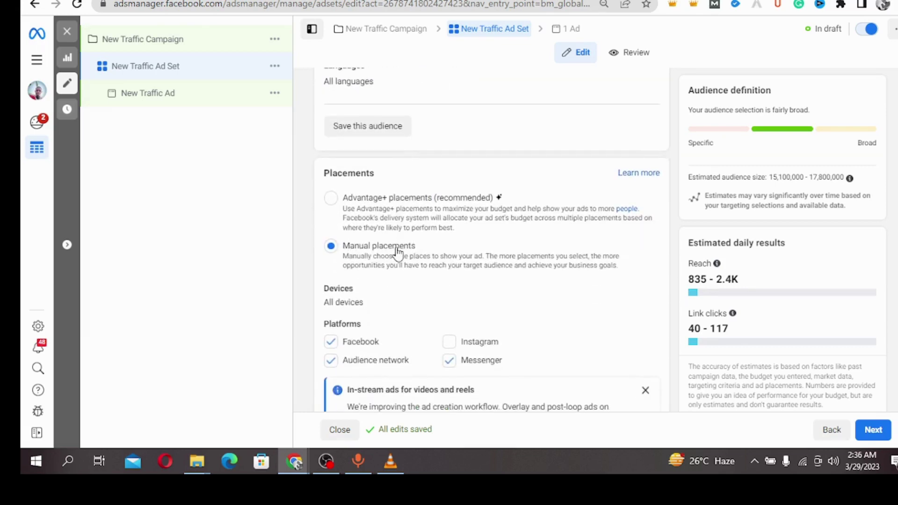
scroll(468, 280, down, 1)
scroll(410, 279, down, 9)
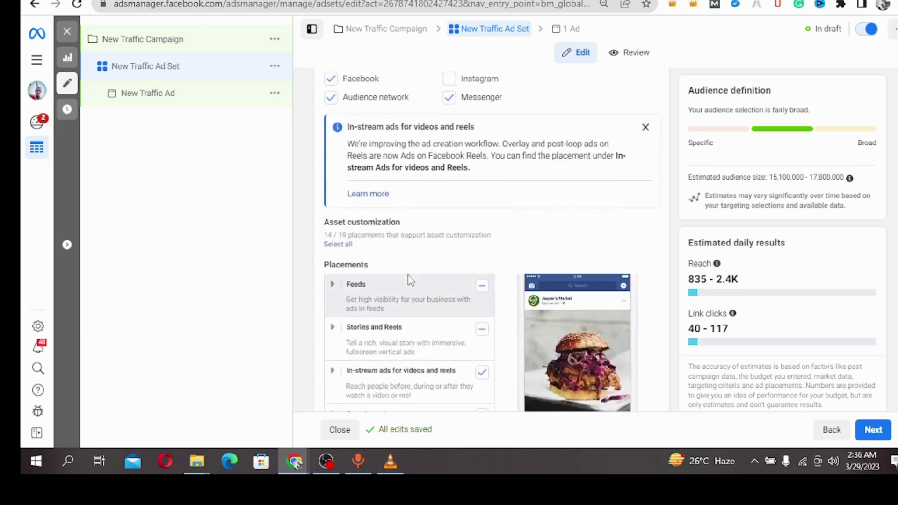
scroll(397, 307, down, 4)
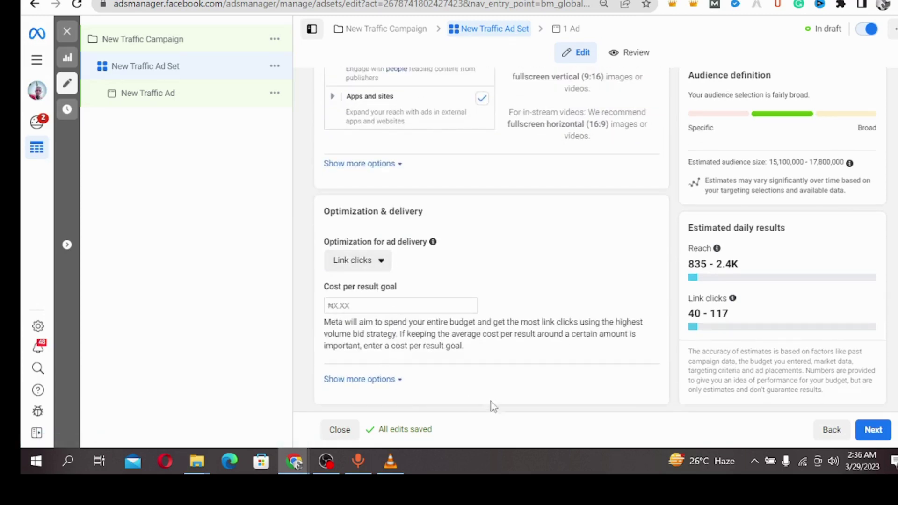
Step: Proceed to the ad level and look through the Facebook Page choices for the ad's identity
click(865, 435)
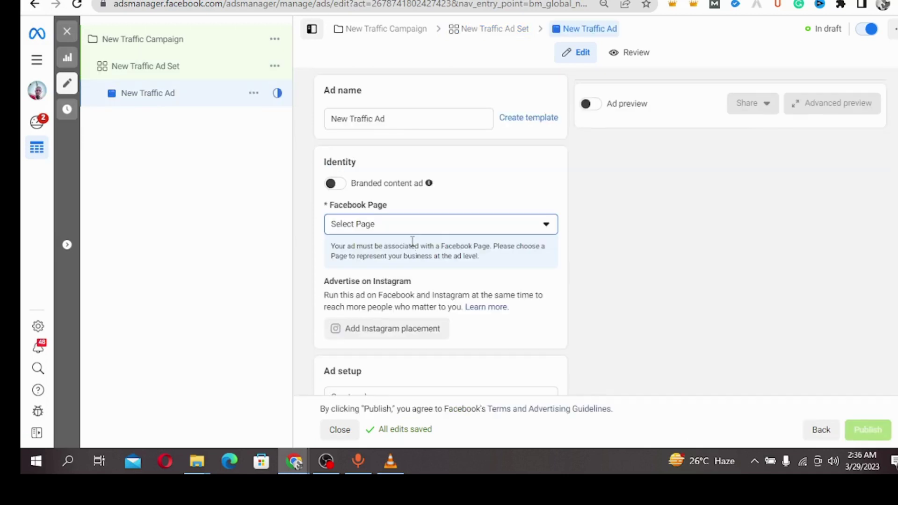
click(372, 229)
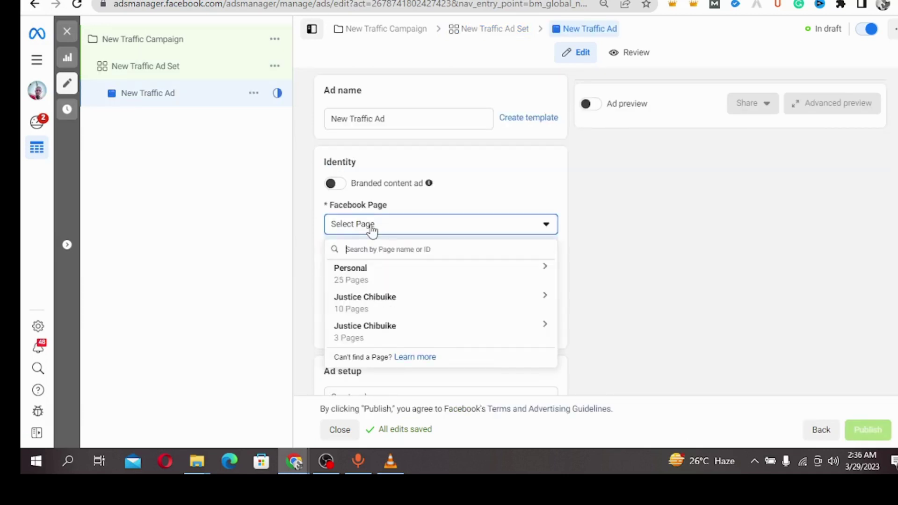
click(372, 229)
click(372, 229)
click(419, 231)
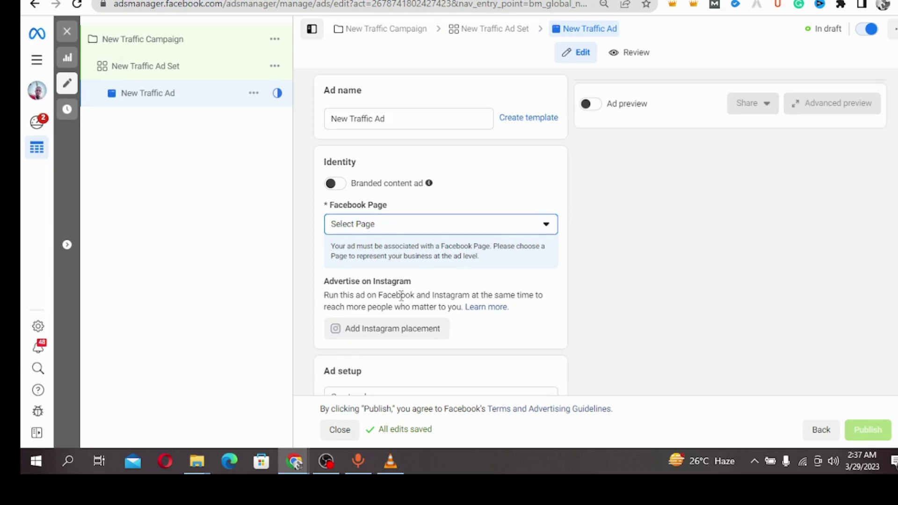
Step: Examine the ad's identity, setup and format settings and open the options for adding media to the ad creative
scroll(360, 286, down, 3)
scroll(384, 234, up, 3)
scroll(458, 229, down, 1)
scroll(457, 232, up, 1)
scroll(417, 231, down, 1)
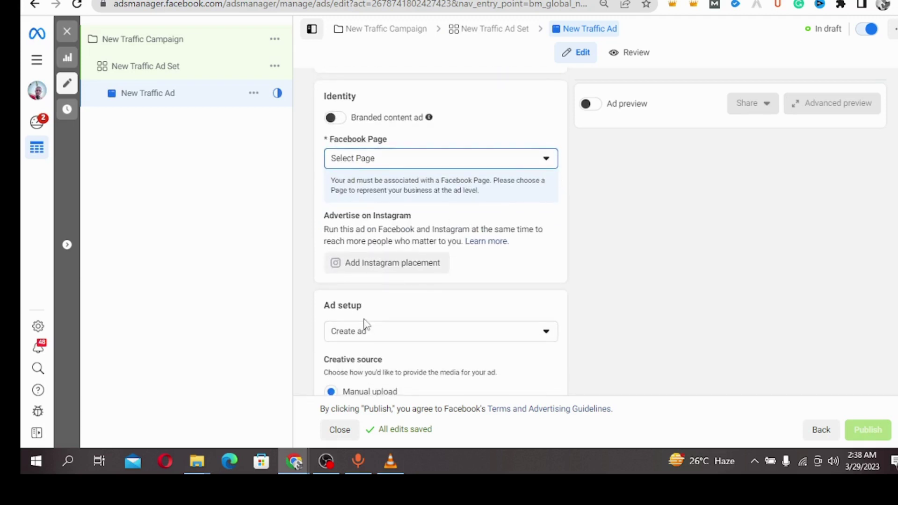
scroll(363, 325, down, 4)
scroll(345, 263, down, 2)
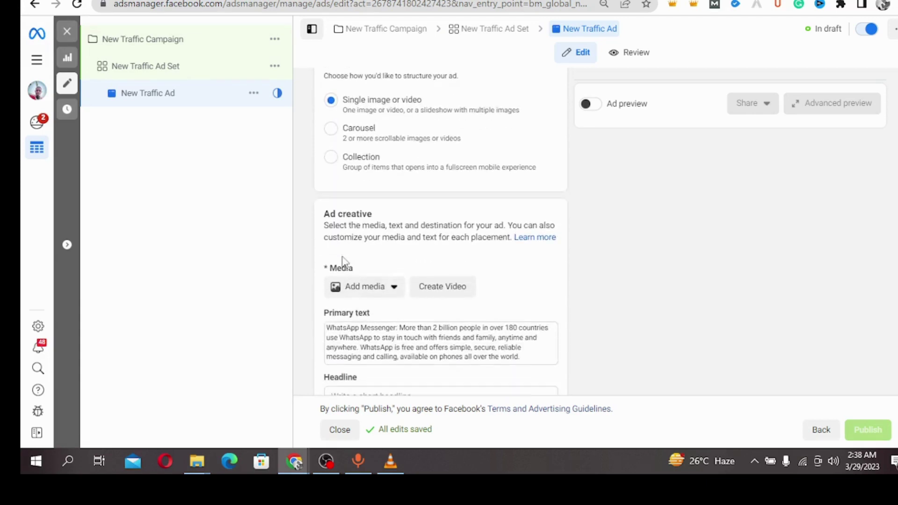
click(351, 292)
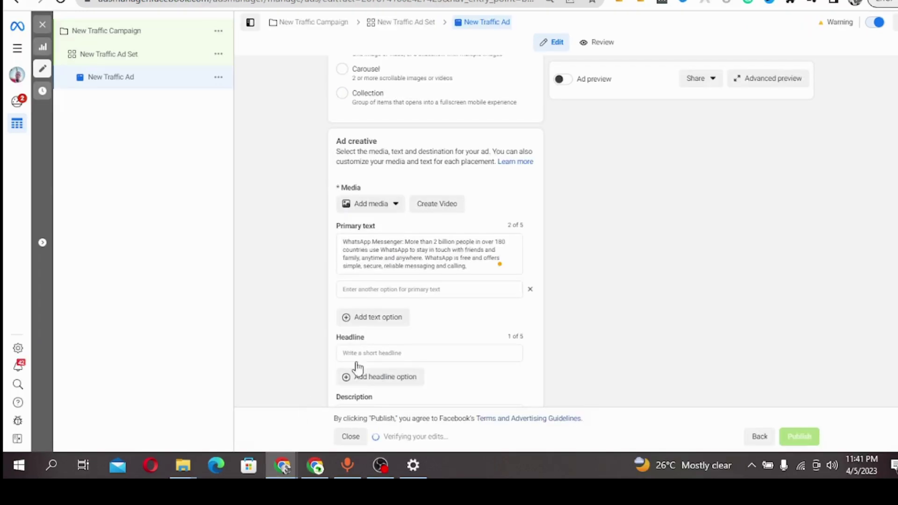
Step: Add the portrait image of a woman as the ad creative's media and check its placement groups
scroll(370, 327, up, 10)
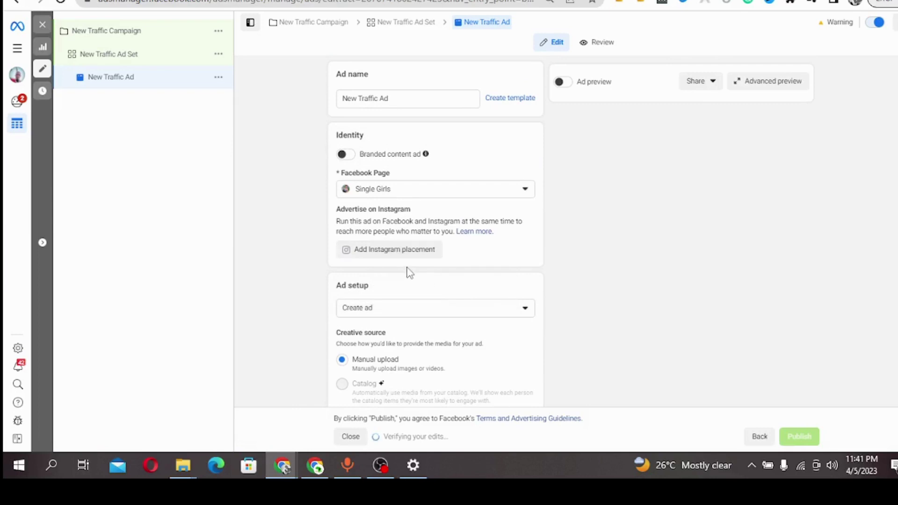
scroll(407, 273, down, 6)
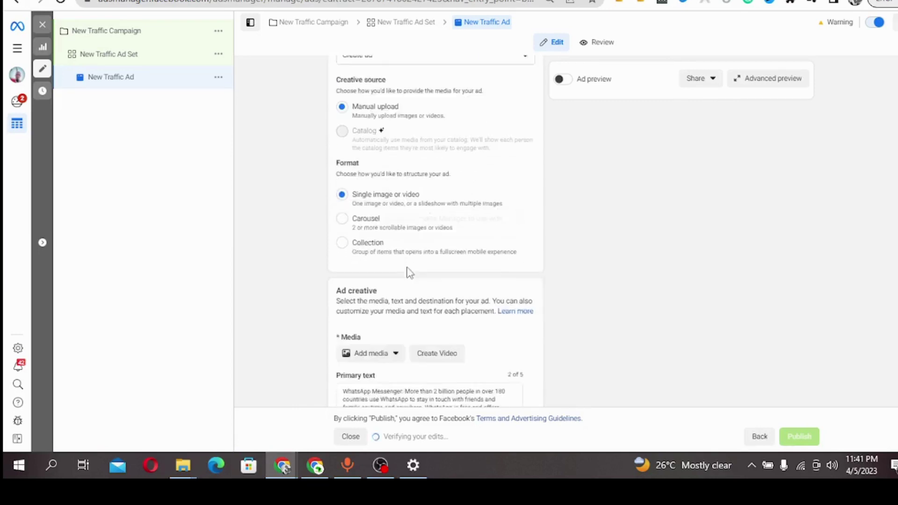
scroll(361, 316, down, 2)
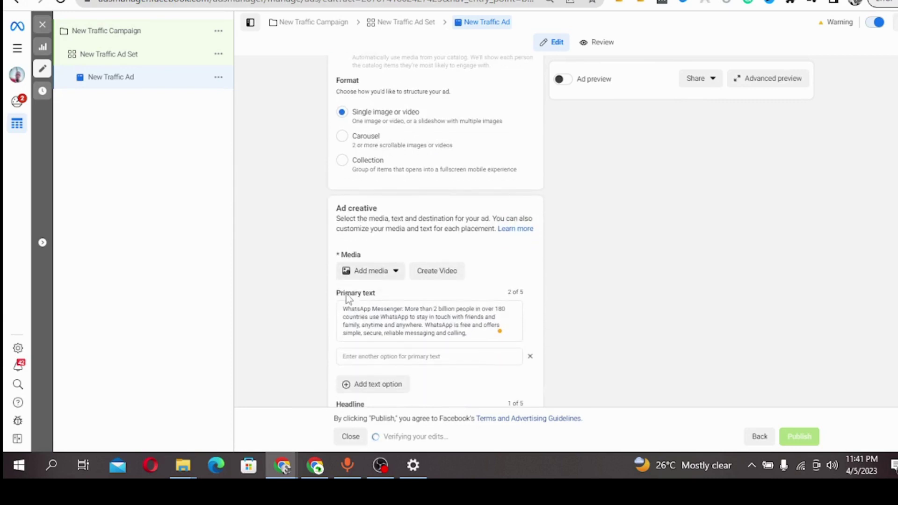
click(385, 275)
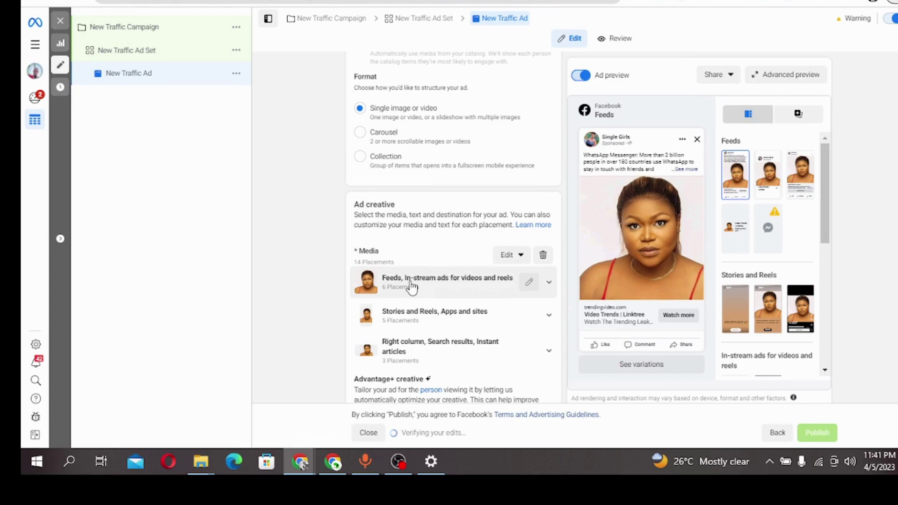
scroll(412, 288, down, 2)
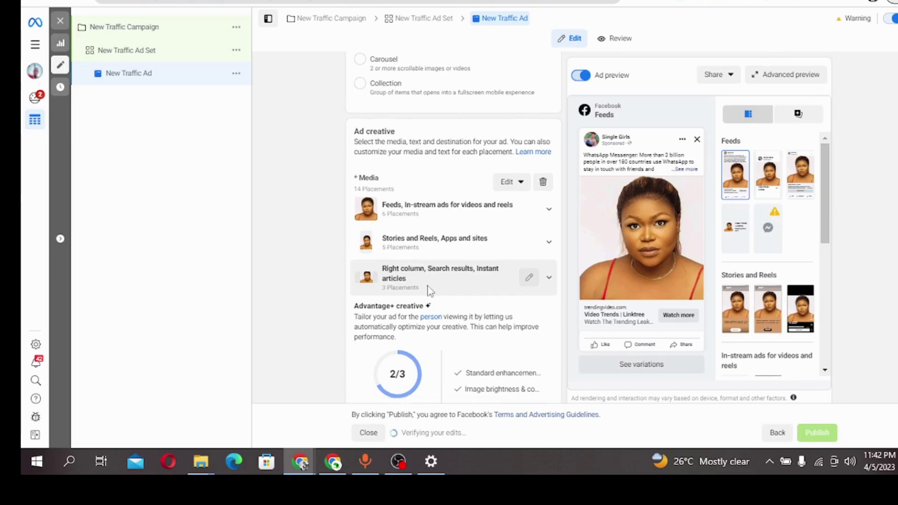
Step: Replace the ad's WhatsApp primary text with the copied line "Watch Ruth Kadiri Trending Le@ked Video"
scroll(428, 292, down, 4)
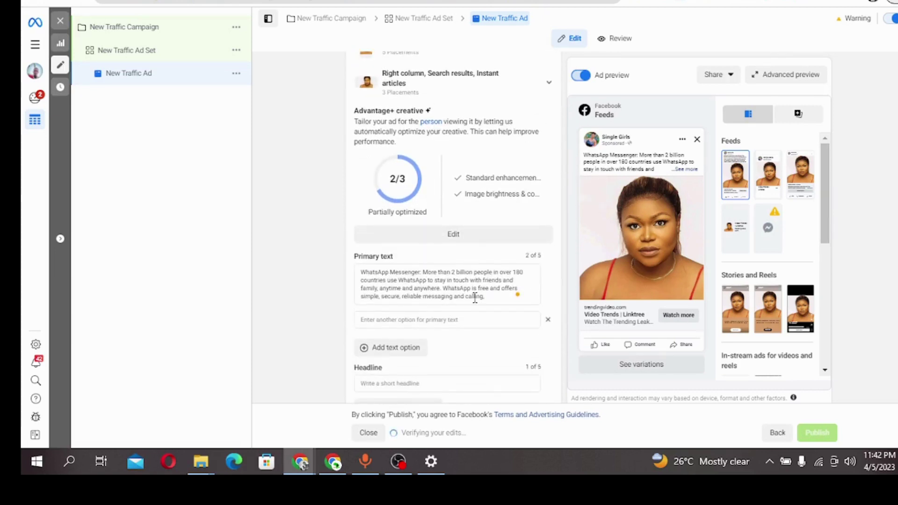
click(492, 289)
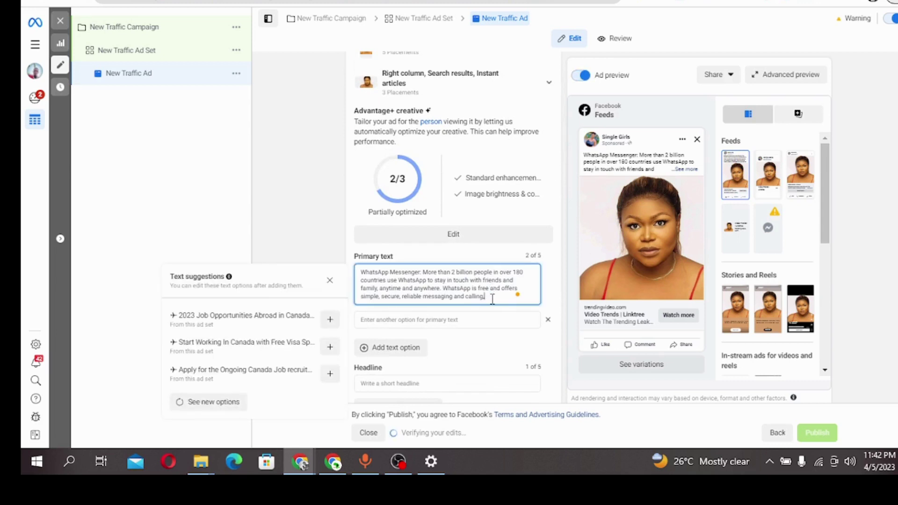
drag(493, 300, 344, 275)
key(BackSpace)
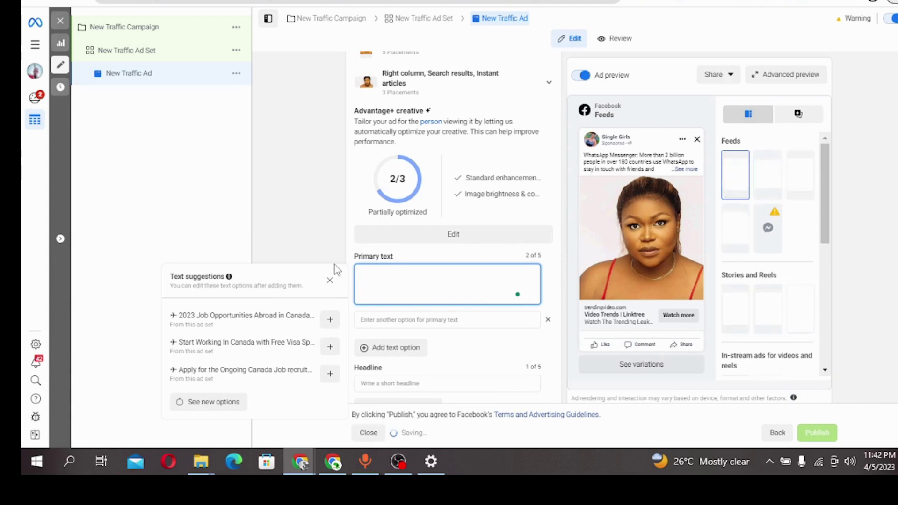
text(V)
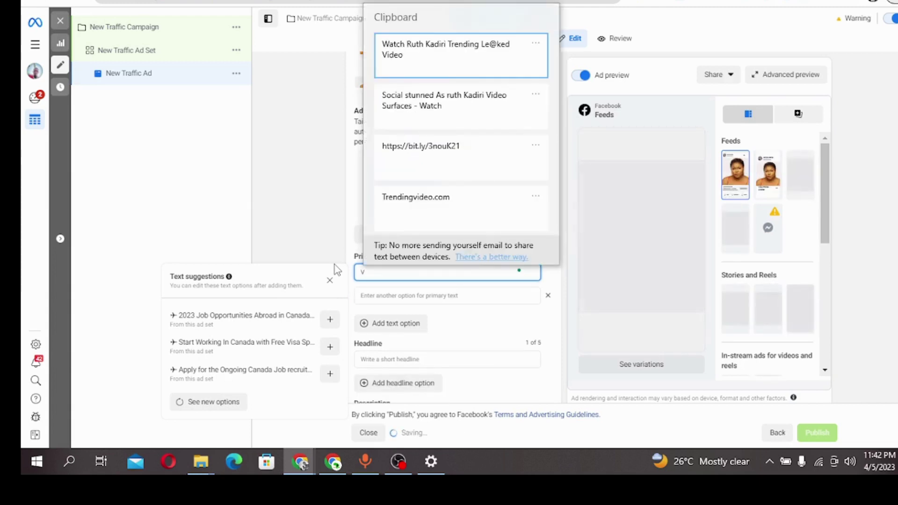
click(444, 68)
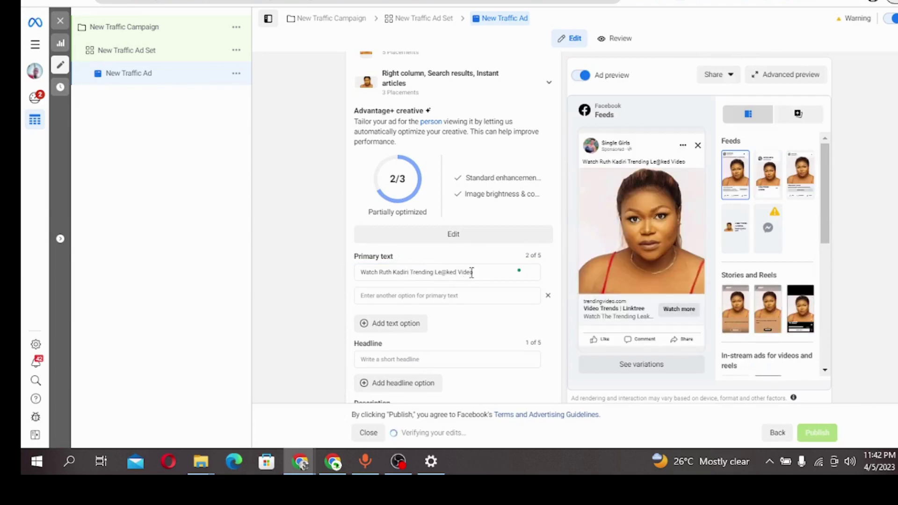
click(447, 272)
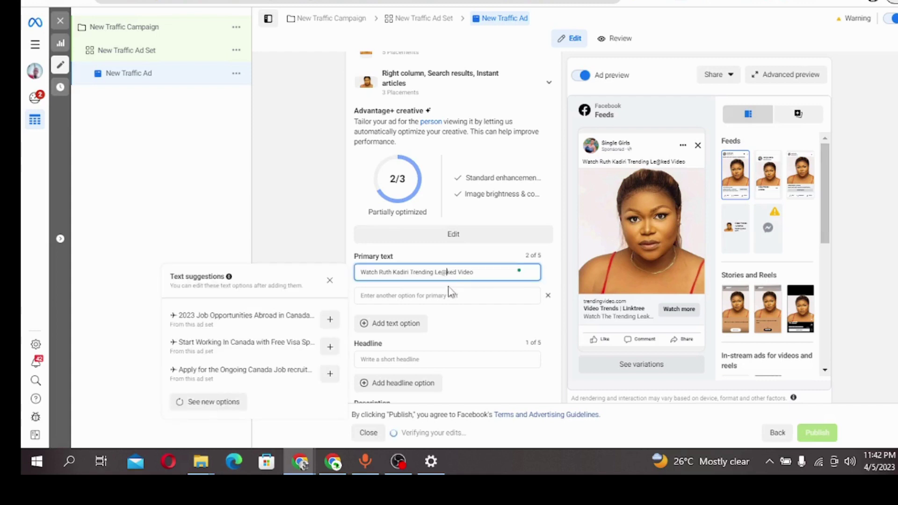
click(466, 292)
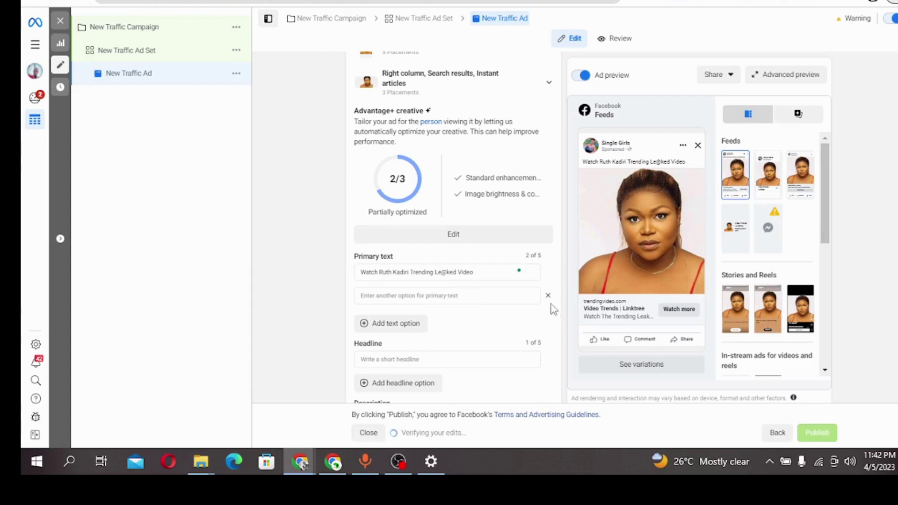
Step: Set the ad's headline to "Watch video"
scroll(505, 309, down, 1)
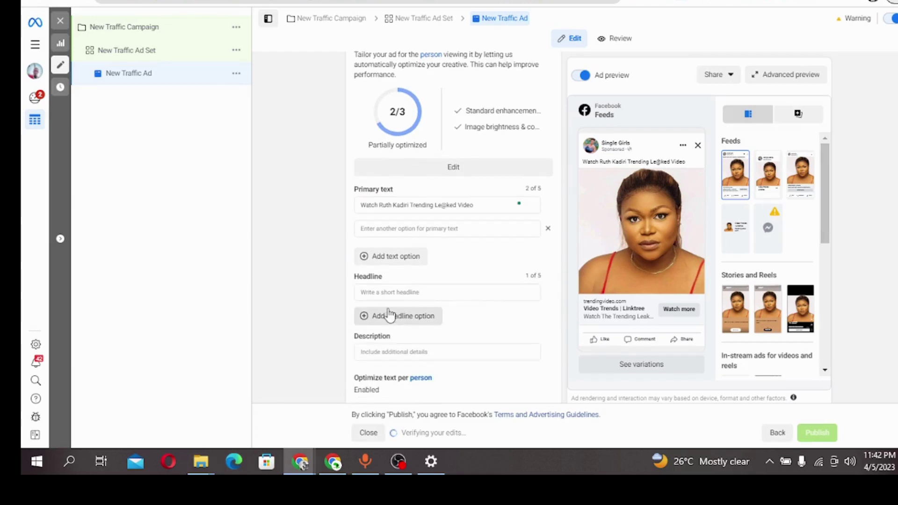
click(407, 290)
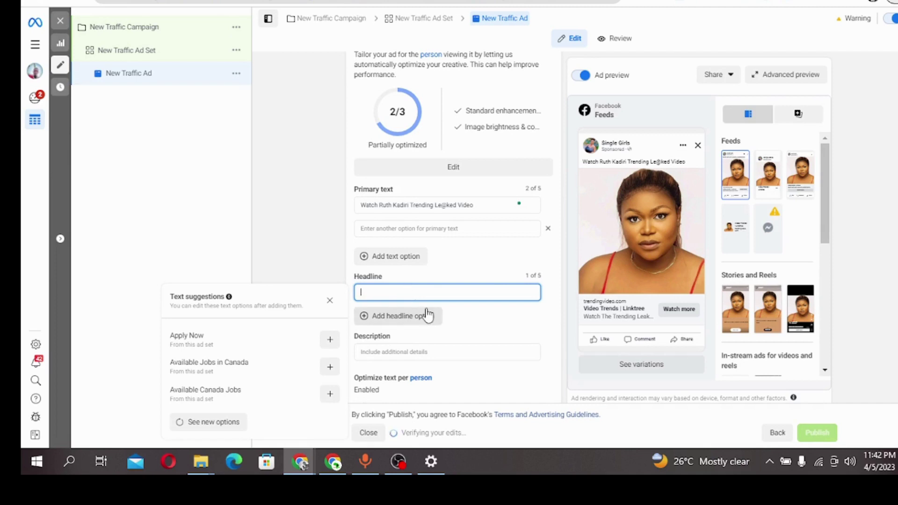
text(WA)
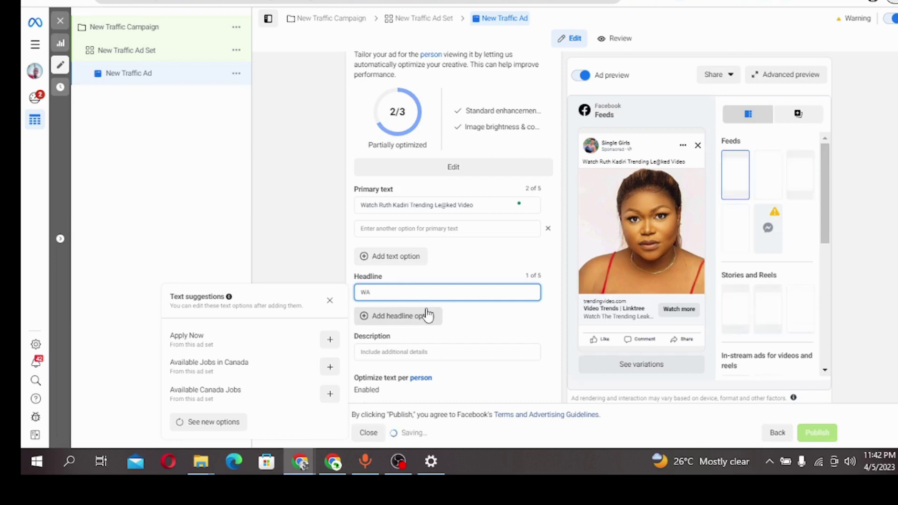
key(BackSpace)
text(a)
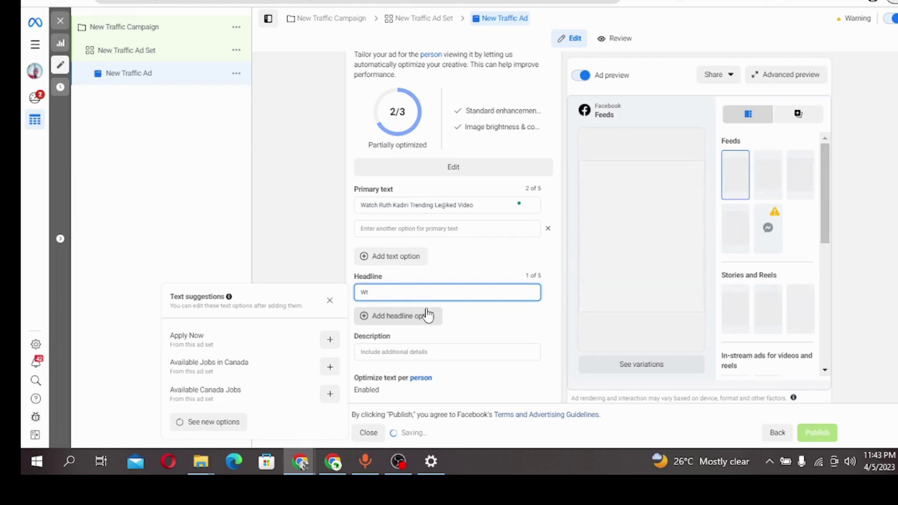
text(t)
key(BackSpace)
key(BackSpace)
key(BackSpace)
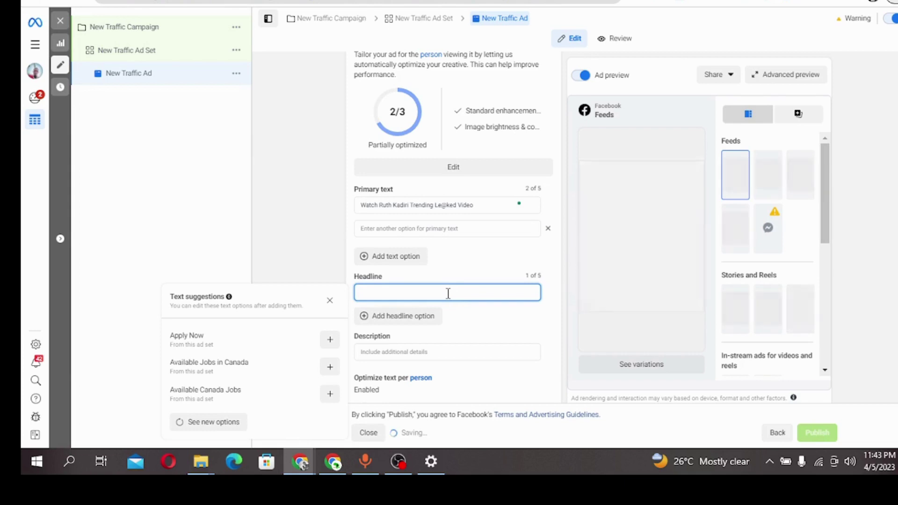
text(Watch video)
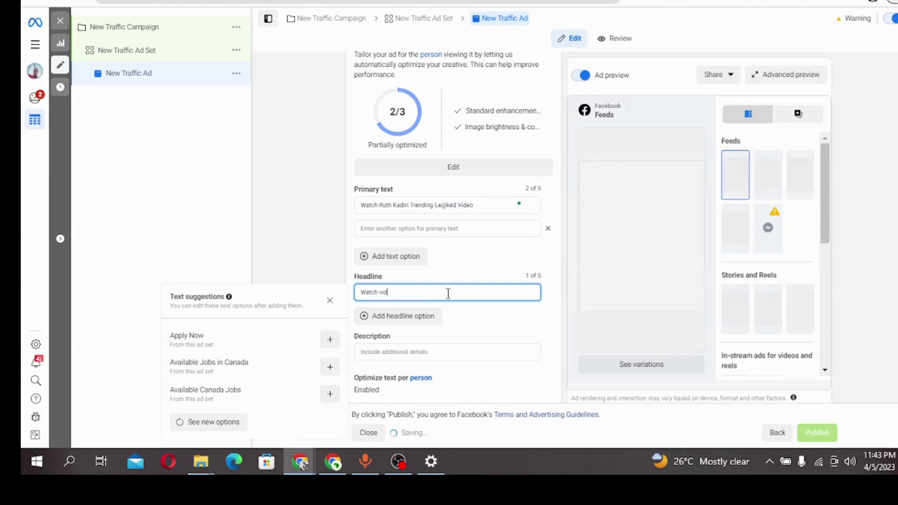
text(eo)
Step: Look through the call-to-action options for the ad and choose Watch more
scroll(423, 267, down, 3)
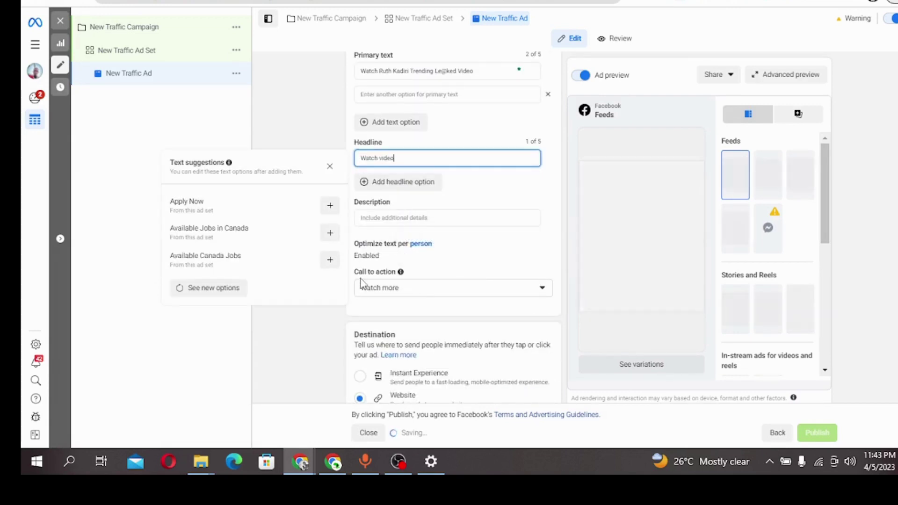
click(541, 294)
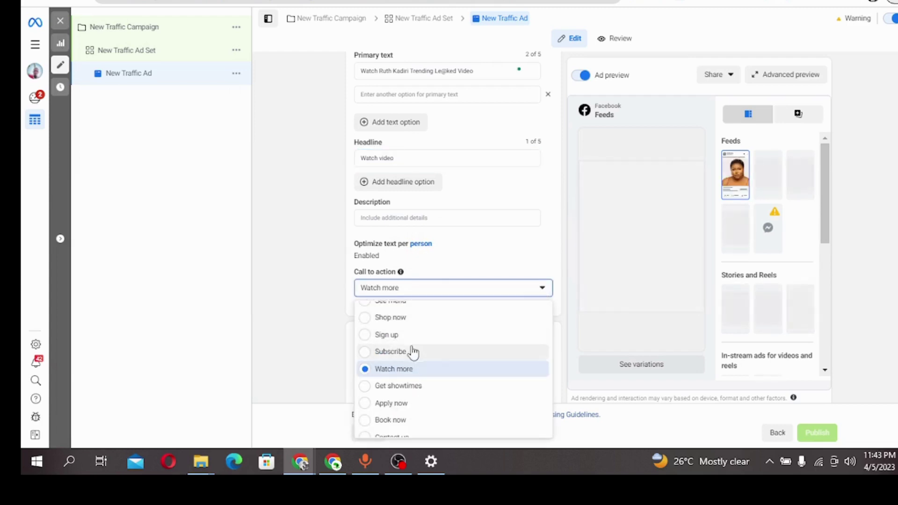
scroll(403, 342, up, 3)
scroll(401, 323, down, 3)
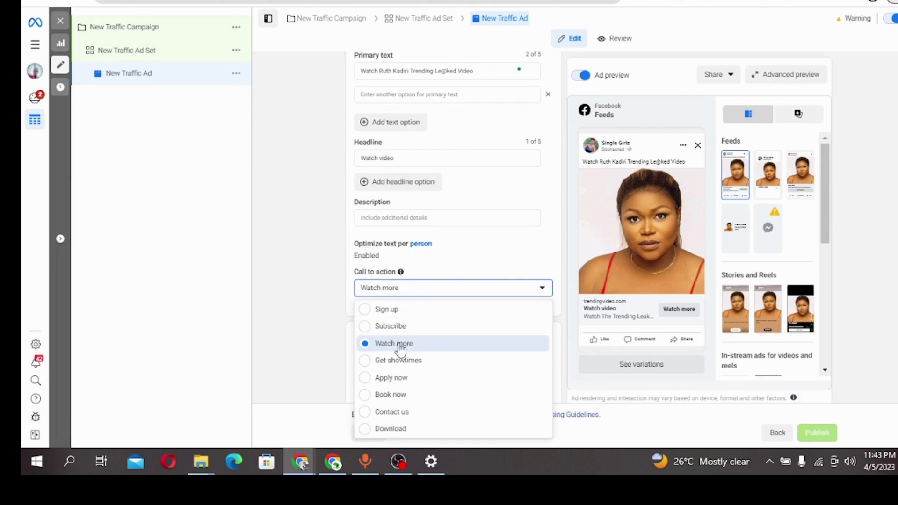
scroll(401, 350, up, 3)
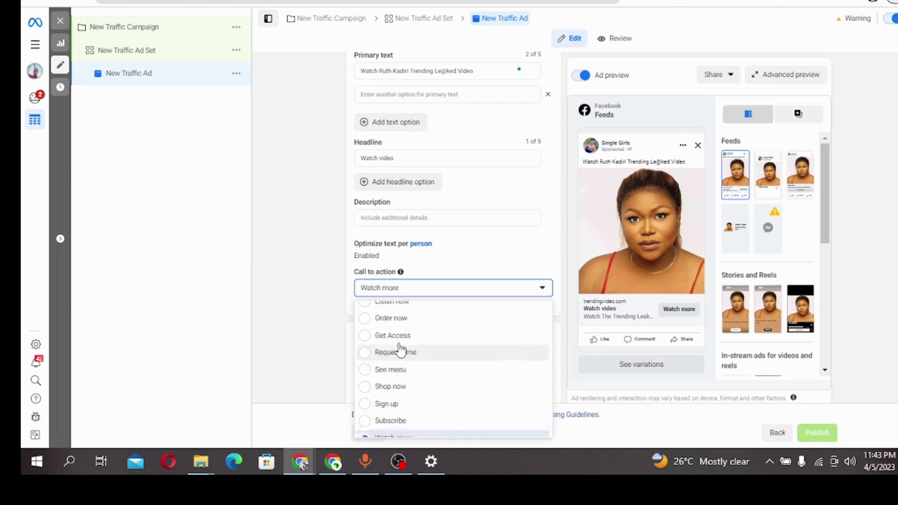
scroll(401, 350, down, 3)
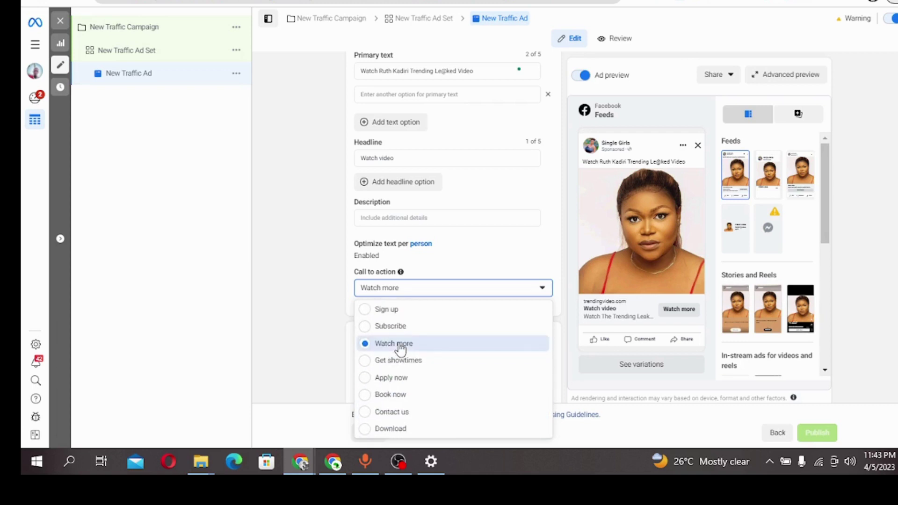
click(401, 348)
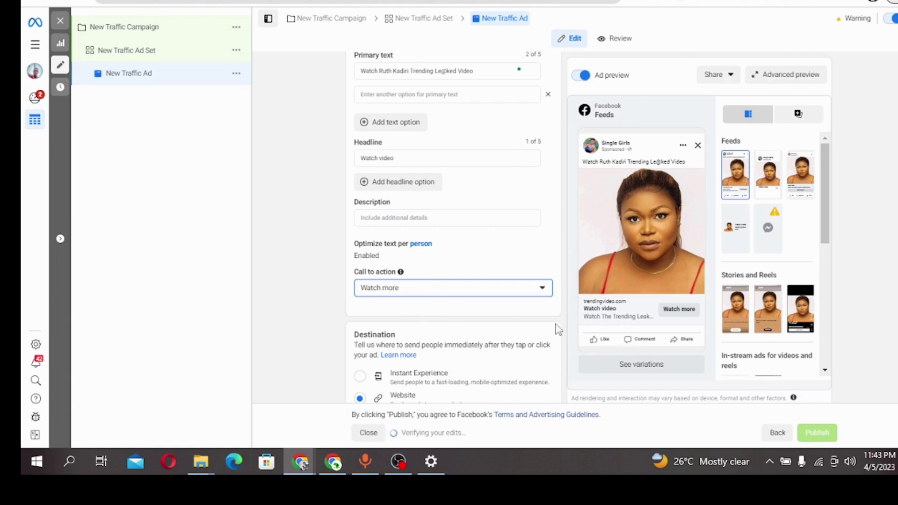
Step: Examine the ad's destination settings, including the website URL, display link and call extension, and recheck the creative's media and text
scroll(467, 321, down, 3)
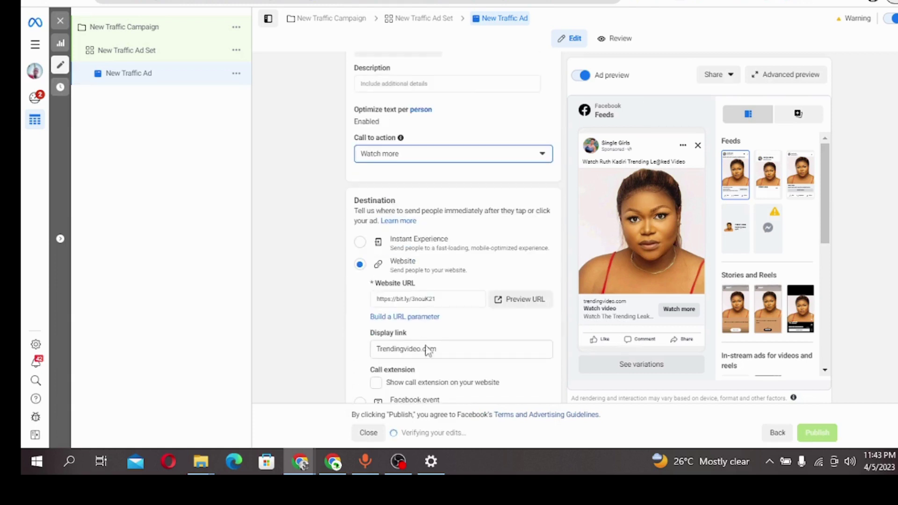
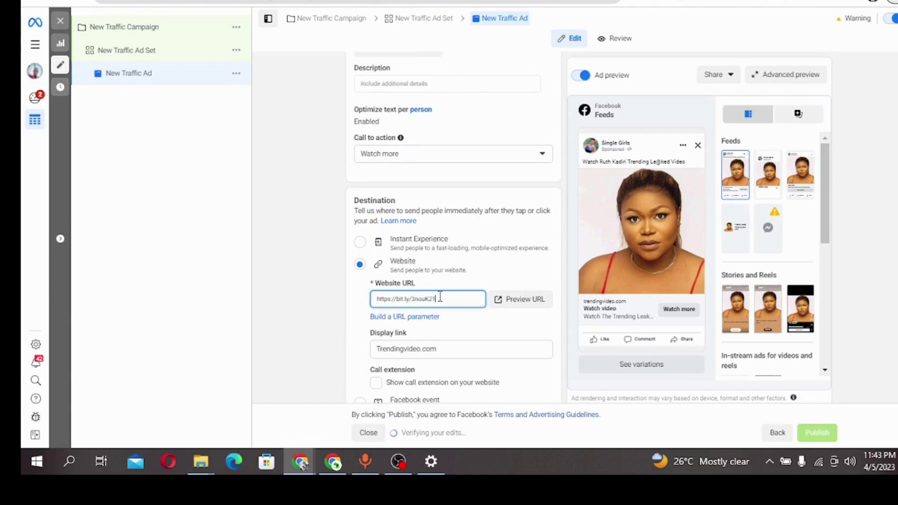
drag(440, 297, 367, 309)
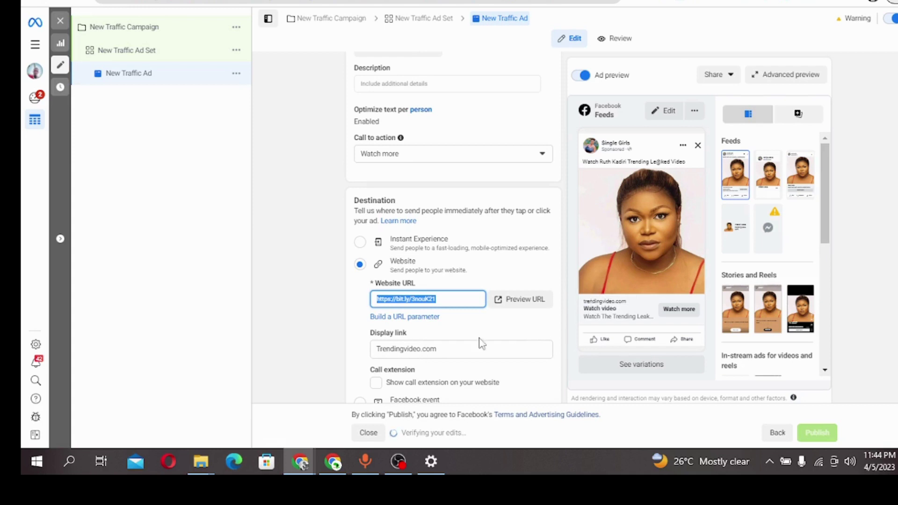
scroll(446, 345, down, 1)
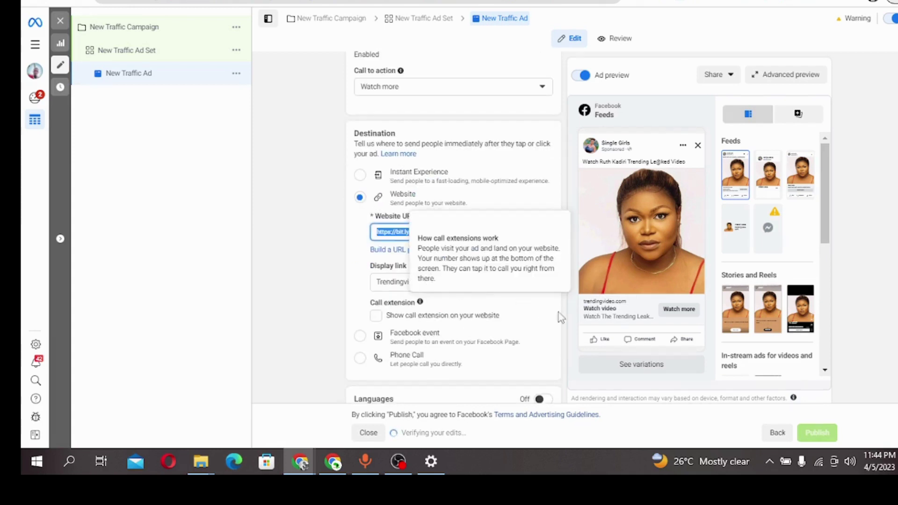
scroll(468, 225, up, 2)
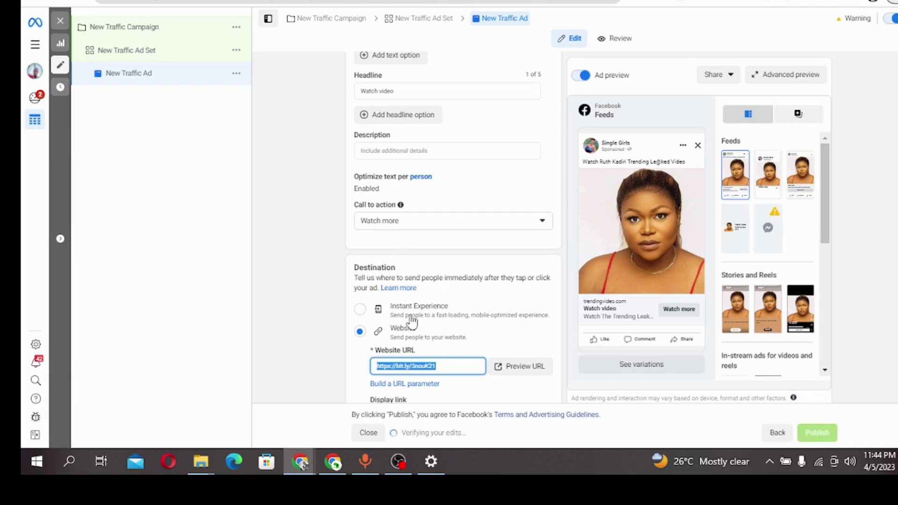
scroll(431, 310, down, 3)
scroll(460, 332, up, 9)
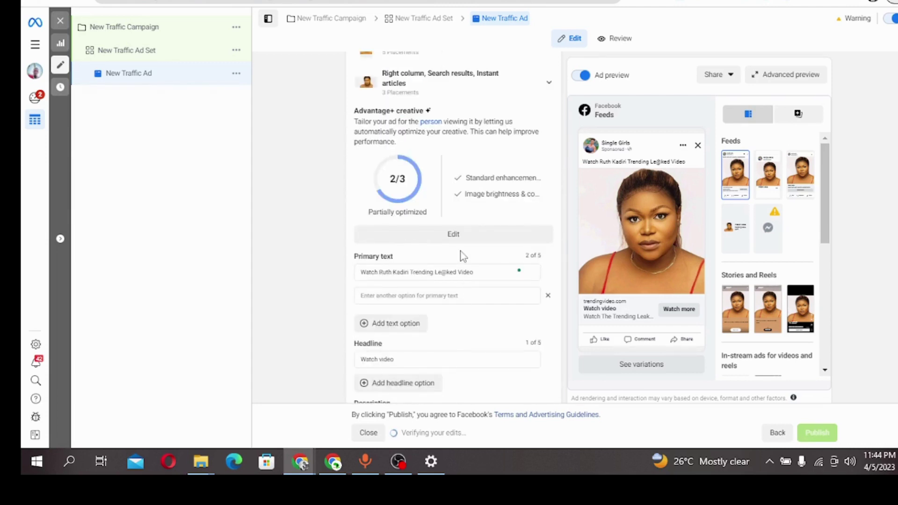
scroll(441, 234, up, 4)
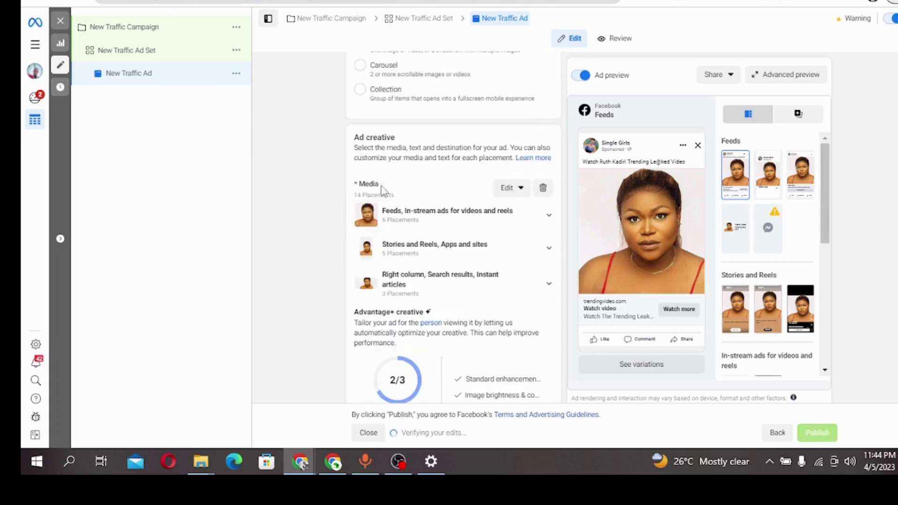
Step: Remove the empty second primary text option from the ad creative
scroll(411, 131, down, 4)
scroll(435, 202, down, 3)
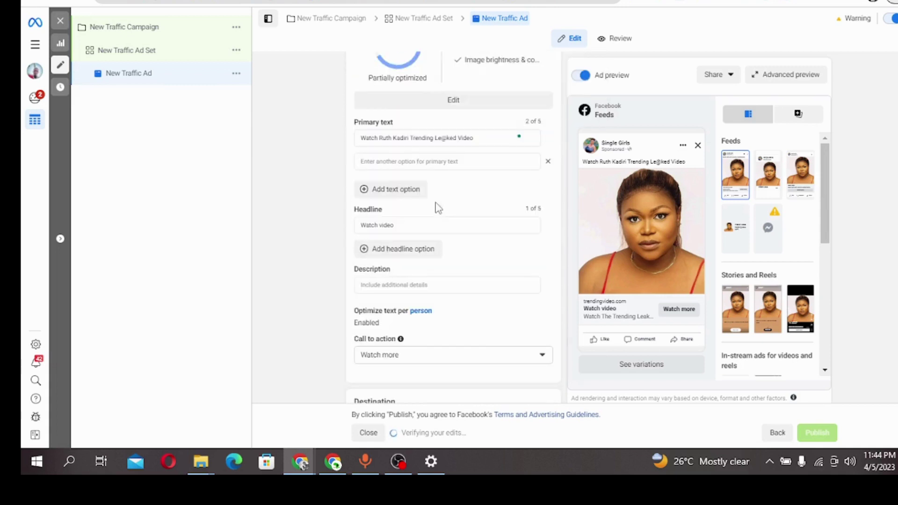
click(549, 166)
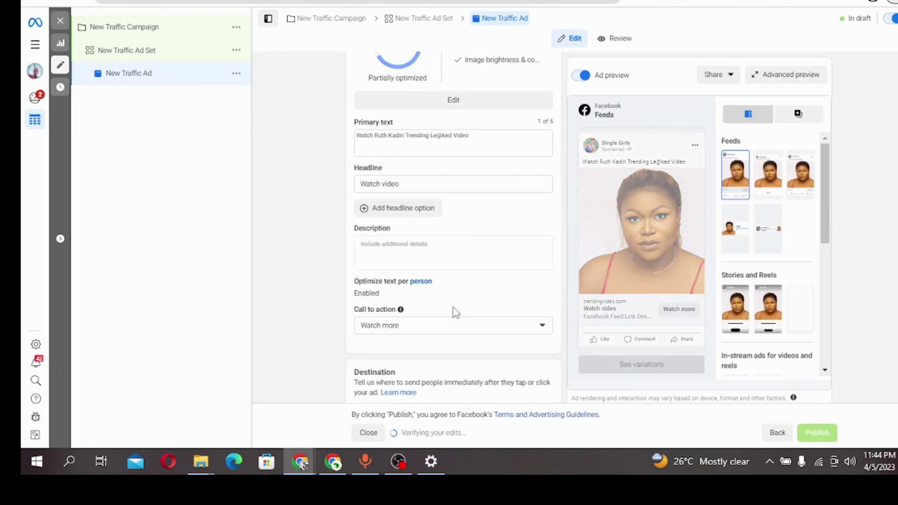
Step: Set the ad's description to "Ruth Kadiri Video Leaks"
scroll(421, 234, down, 1)
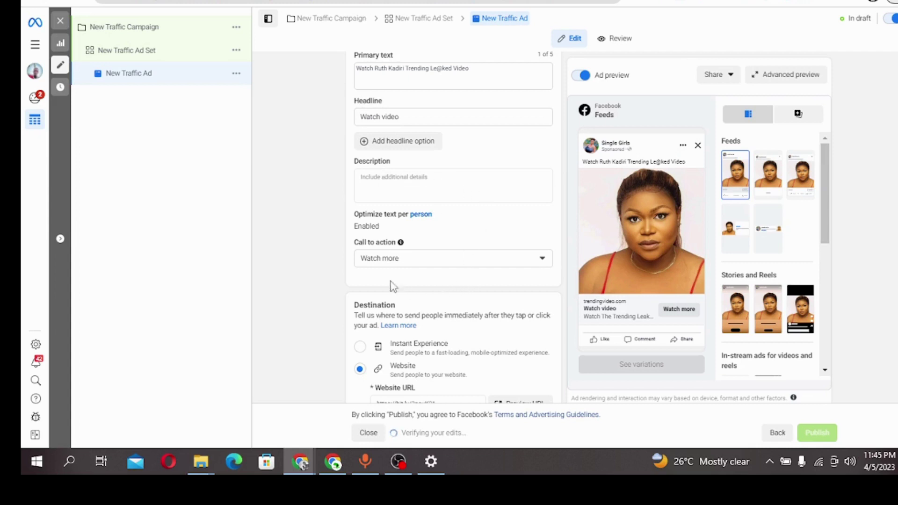
click(396, 181)
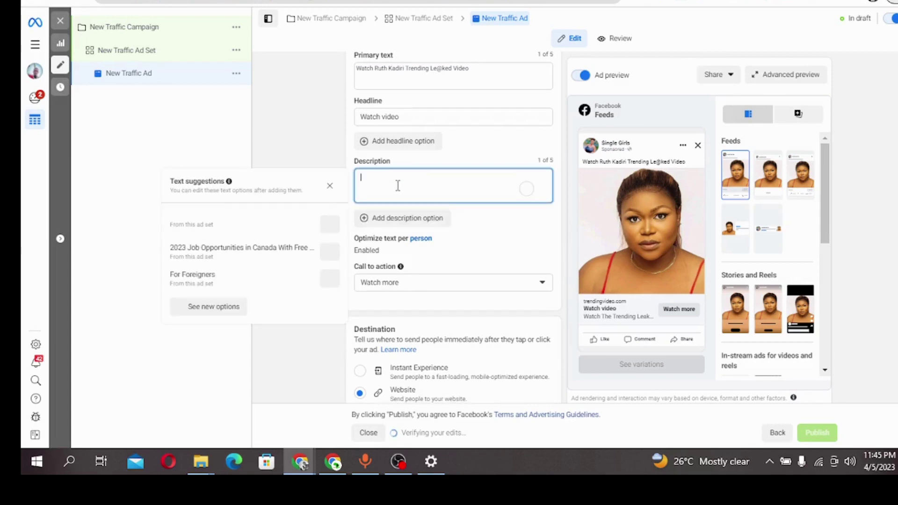
click(437, 185)
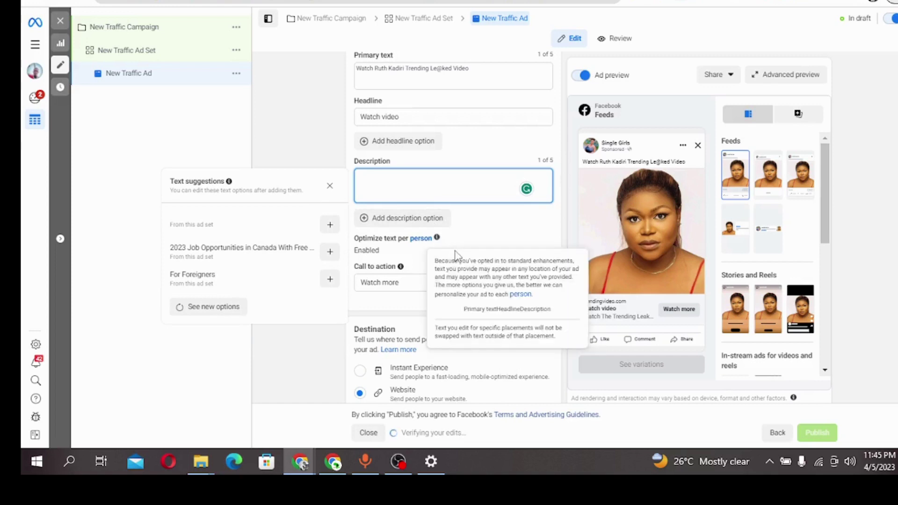
click(454, 252)
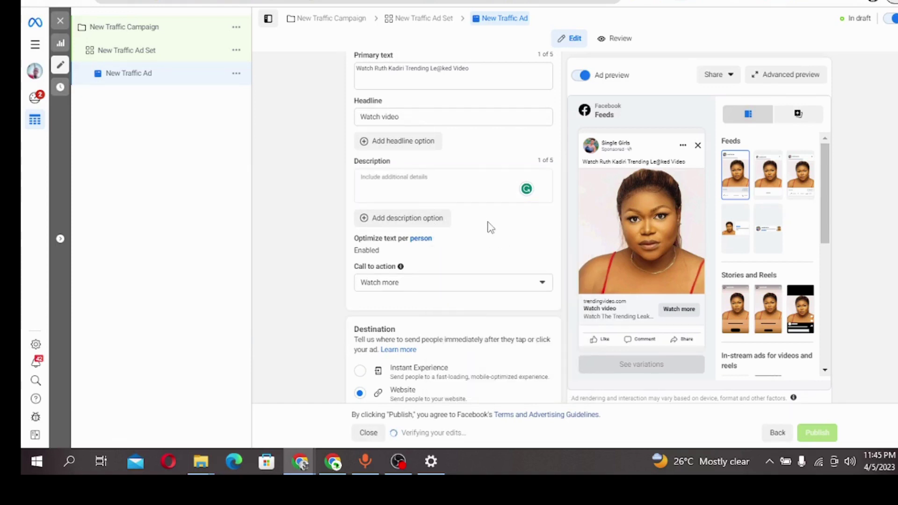
click(428, 184)
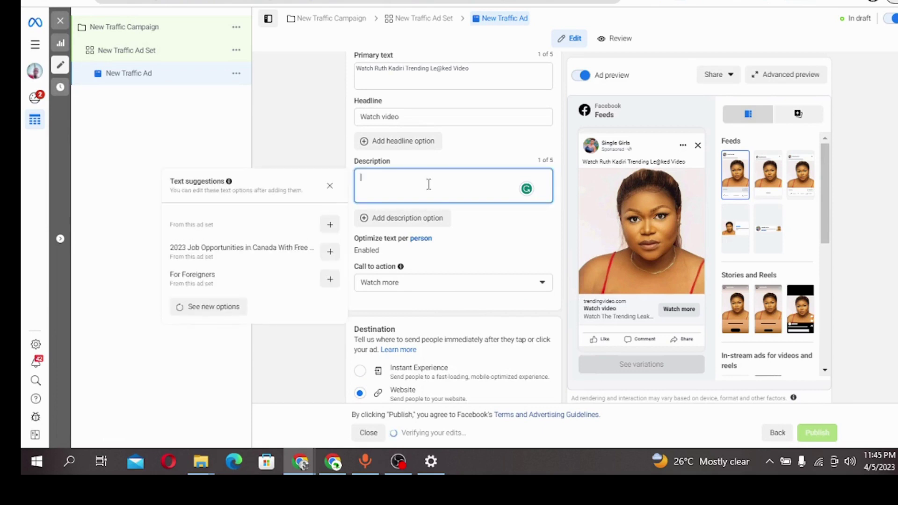
text(Ruth)
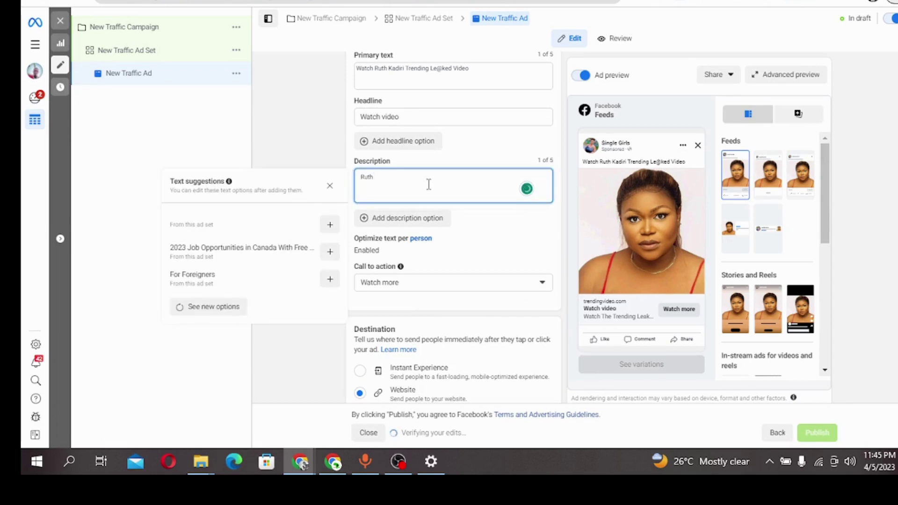
text( Ka)
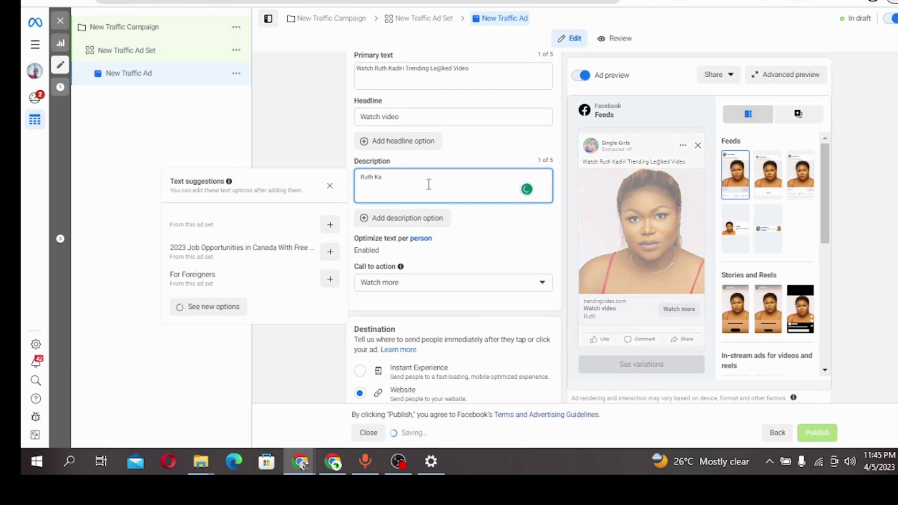
text(diri V)
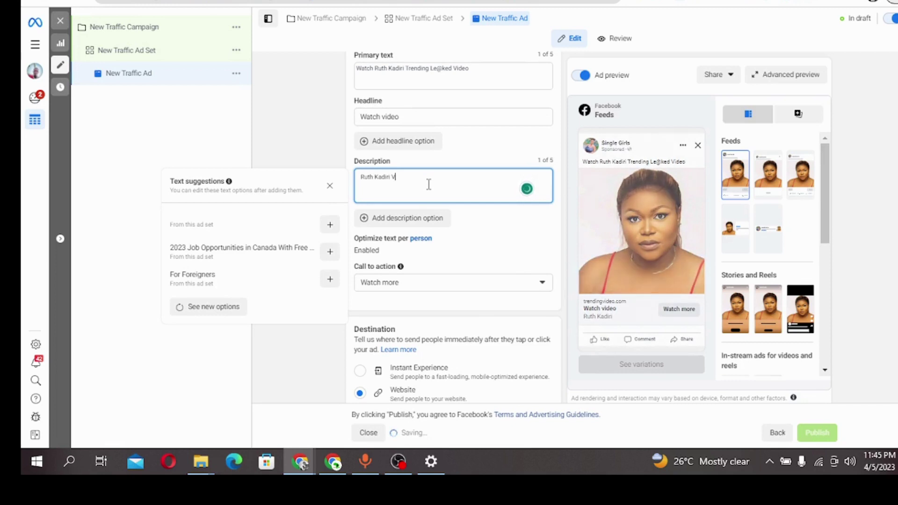
text(ideo)
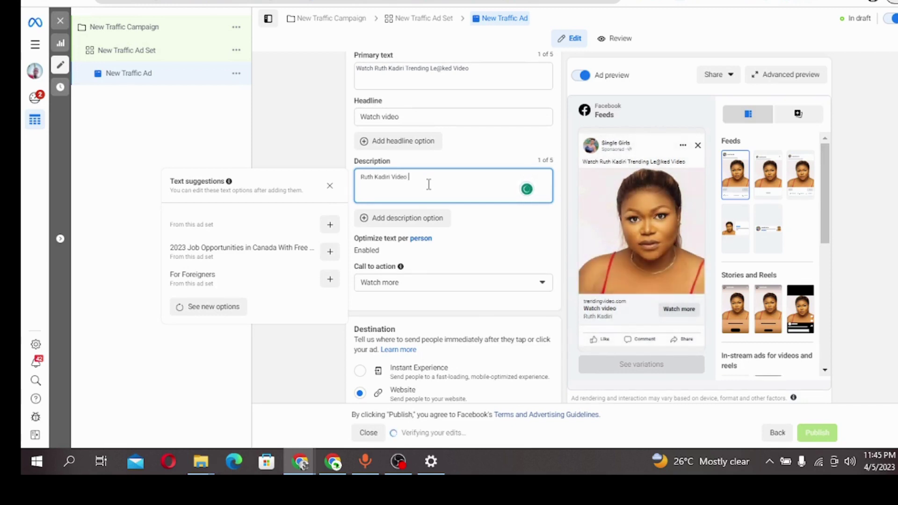
text( Leas)
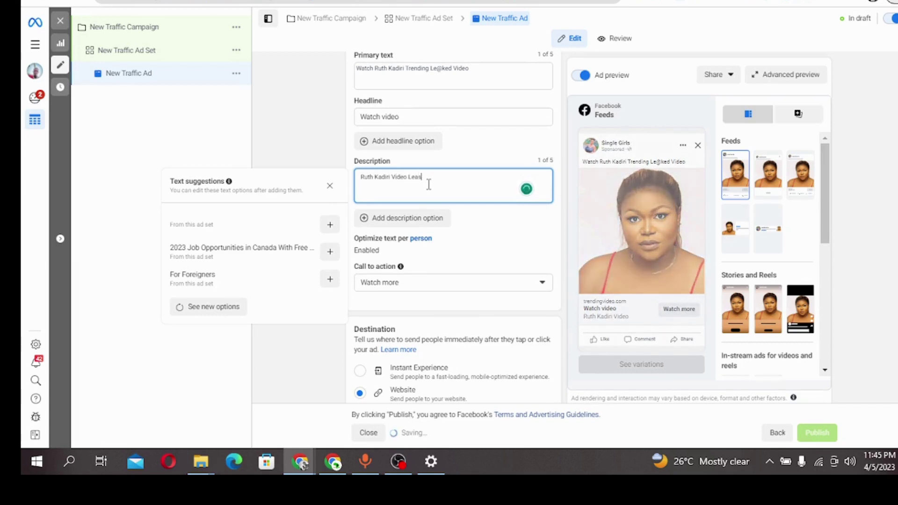
key(BackSpace)
text(ked)
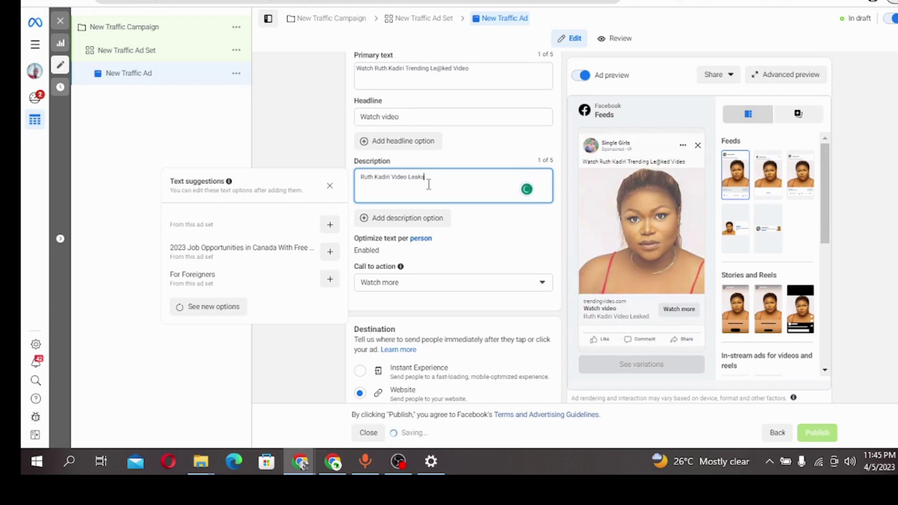
key(BackSpace)
key(BackSpace)
text(s)
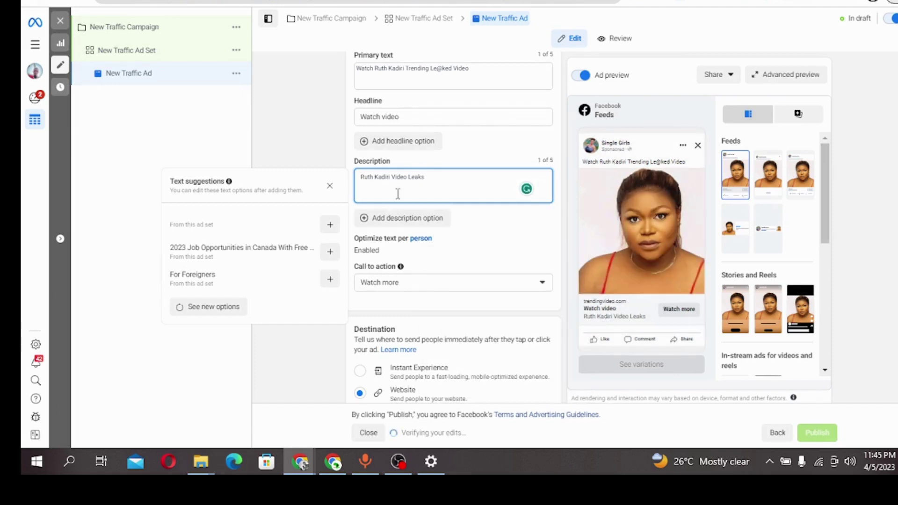
Step: Review the ad's destination, identity, setup and creative sections, and check whether the ad can be published
scroll(363, 258, down, 3)
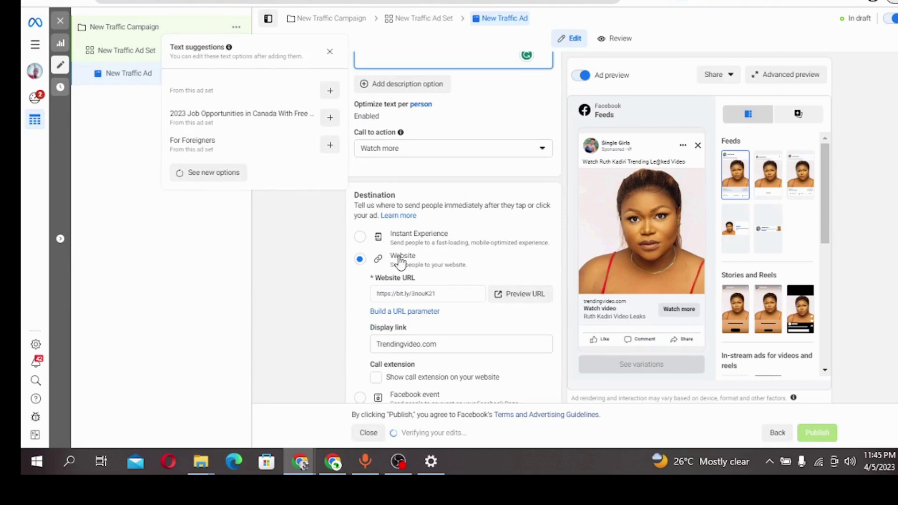
scroll(398, 260, down, 2)
scroll(400, 260, down, 5)
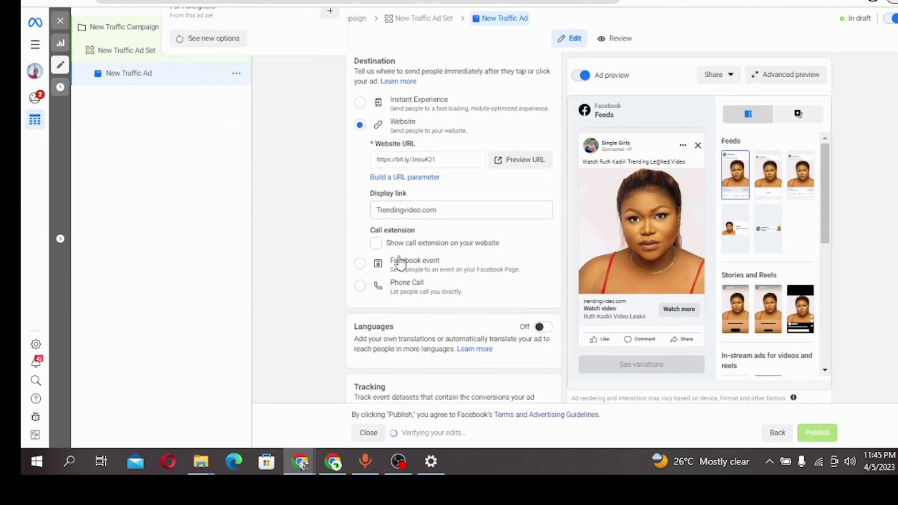
scroll(505, 317, up, 10)
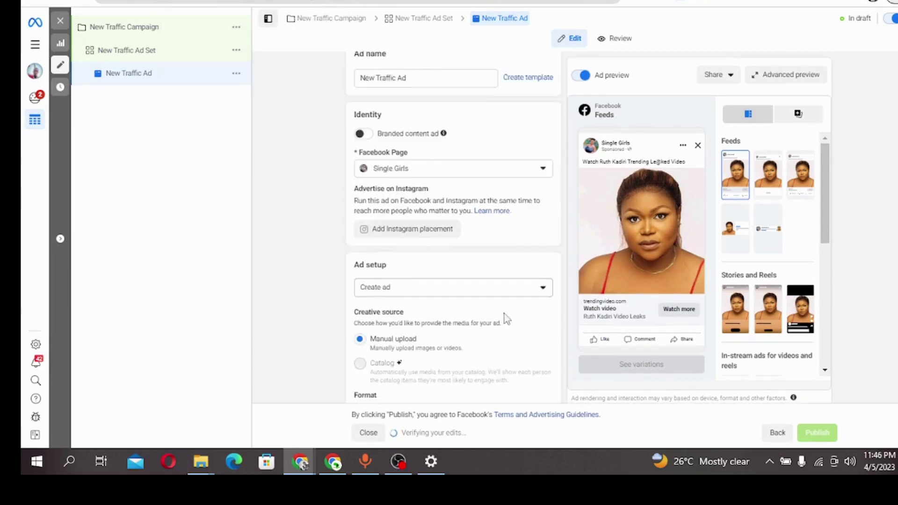
scroll(451, 287, down, 4)
mouse_move(451, 286)
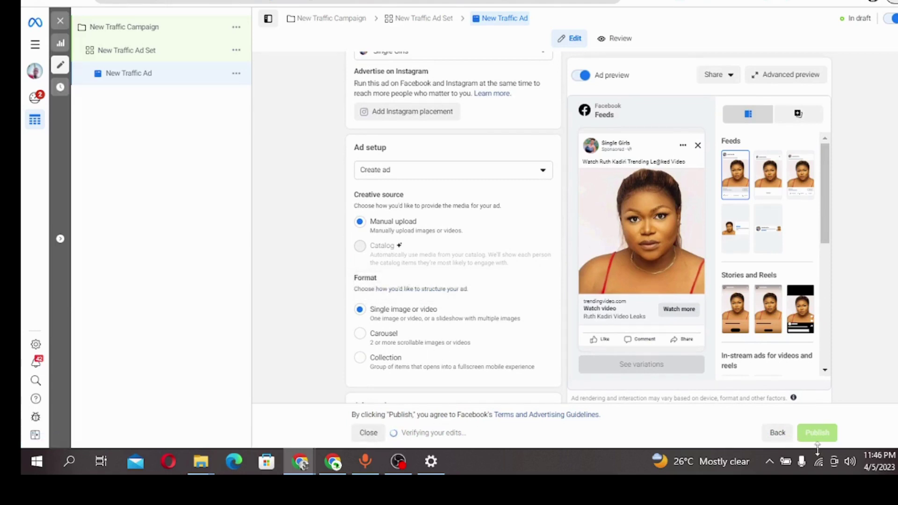
mouse_move(815, 432)
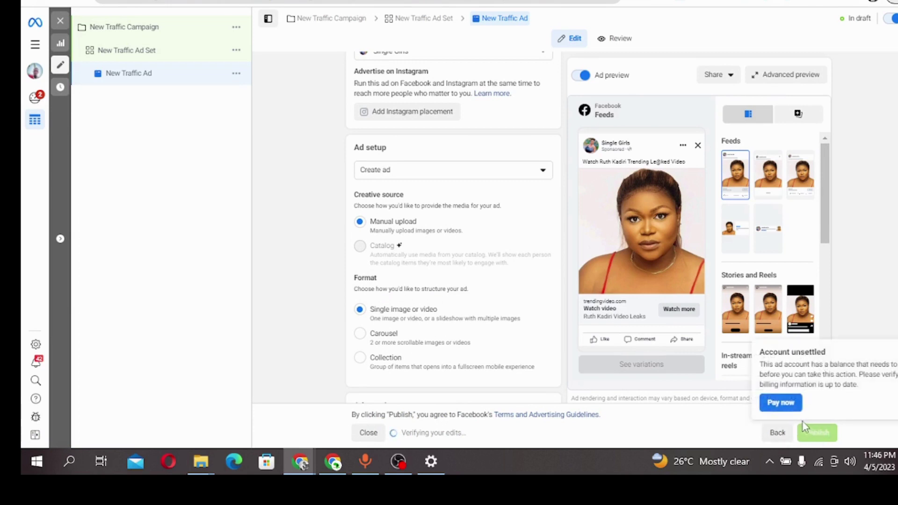
scroll(545, 267, up, 3)
mouse_move(407, 156)
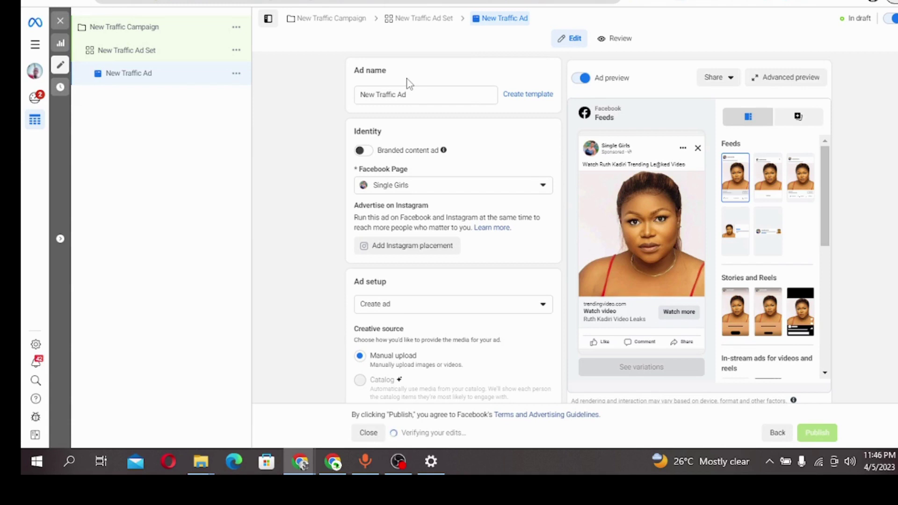
scroll(473, 184, down, 12)
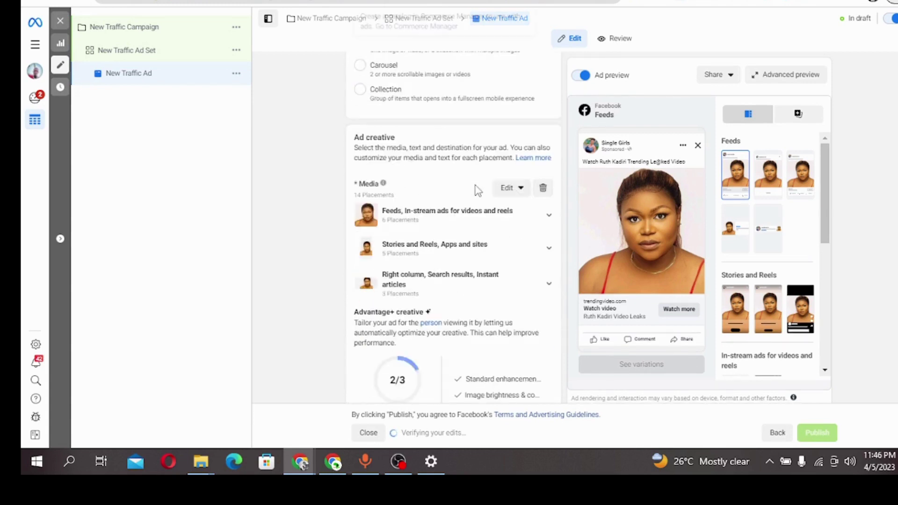